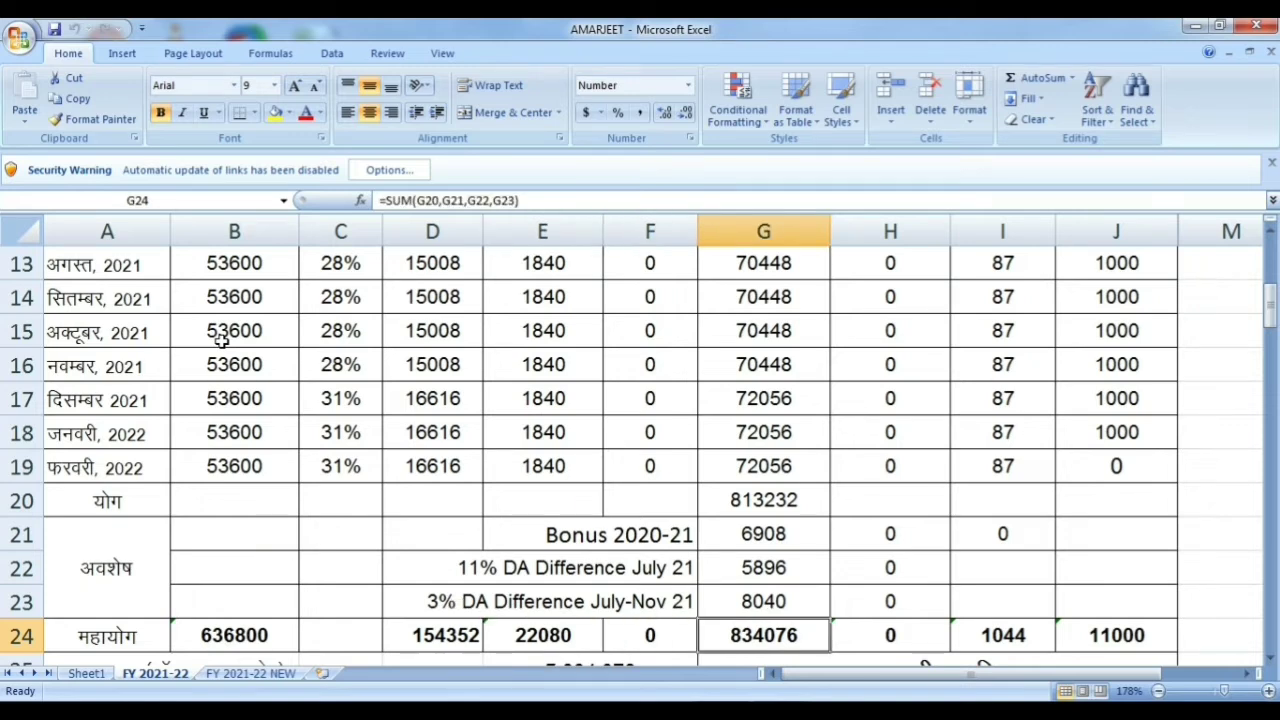
- Review the Section 80C savings entries in I26:I36, from G.P.F. and L.I.C. to N.P.S., and their total formula in I38
{"action": "key", "text": "Down"}
{"action": "key", "text": "Down"}
{"action": "key", "text": "Down"}
{"action": "key", "text": "Down"}
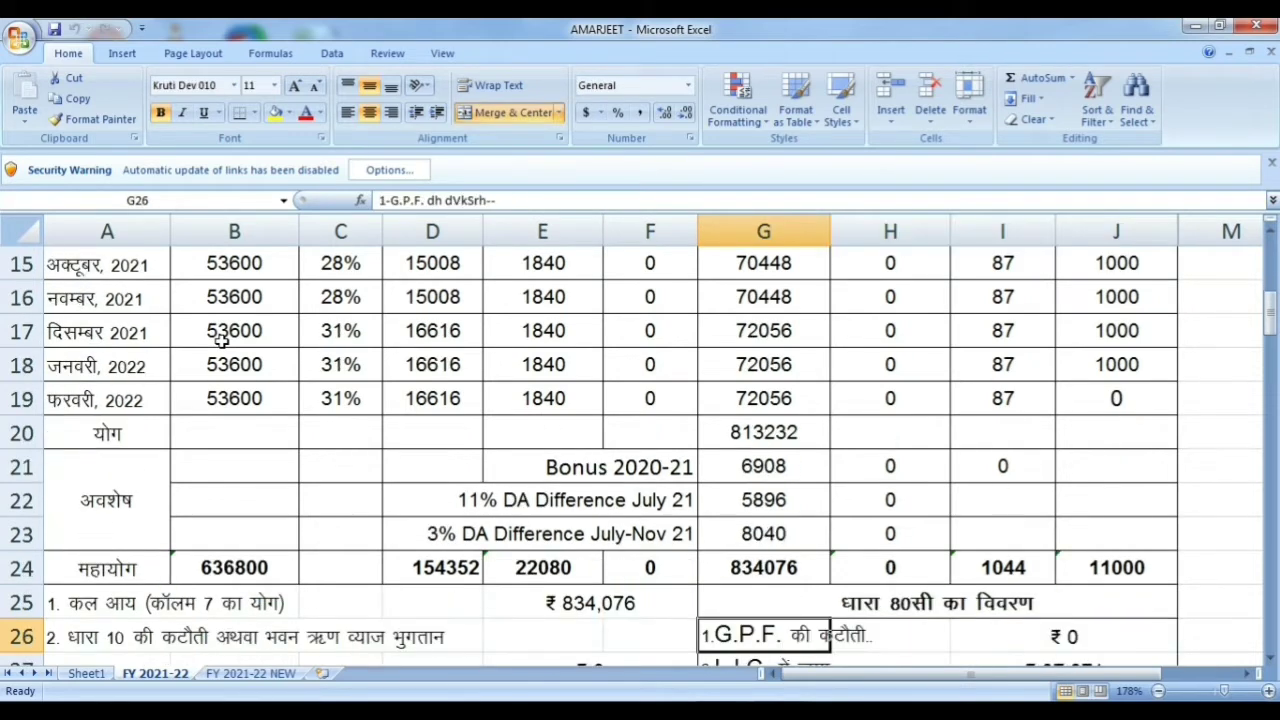
{"action": "key", "text": "Up"}
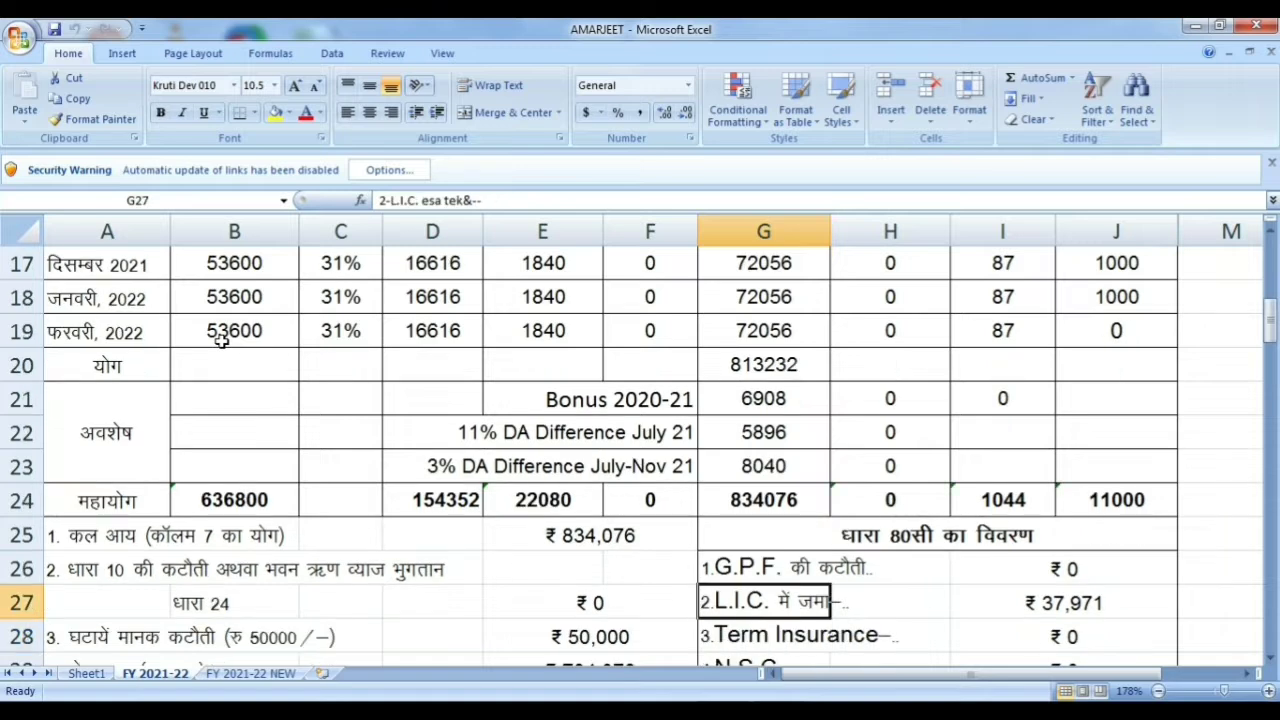
{"action": "key", "text": "Right"}
{"action": "key", "text": "Right"}
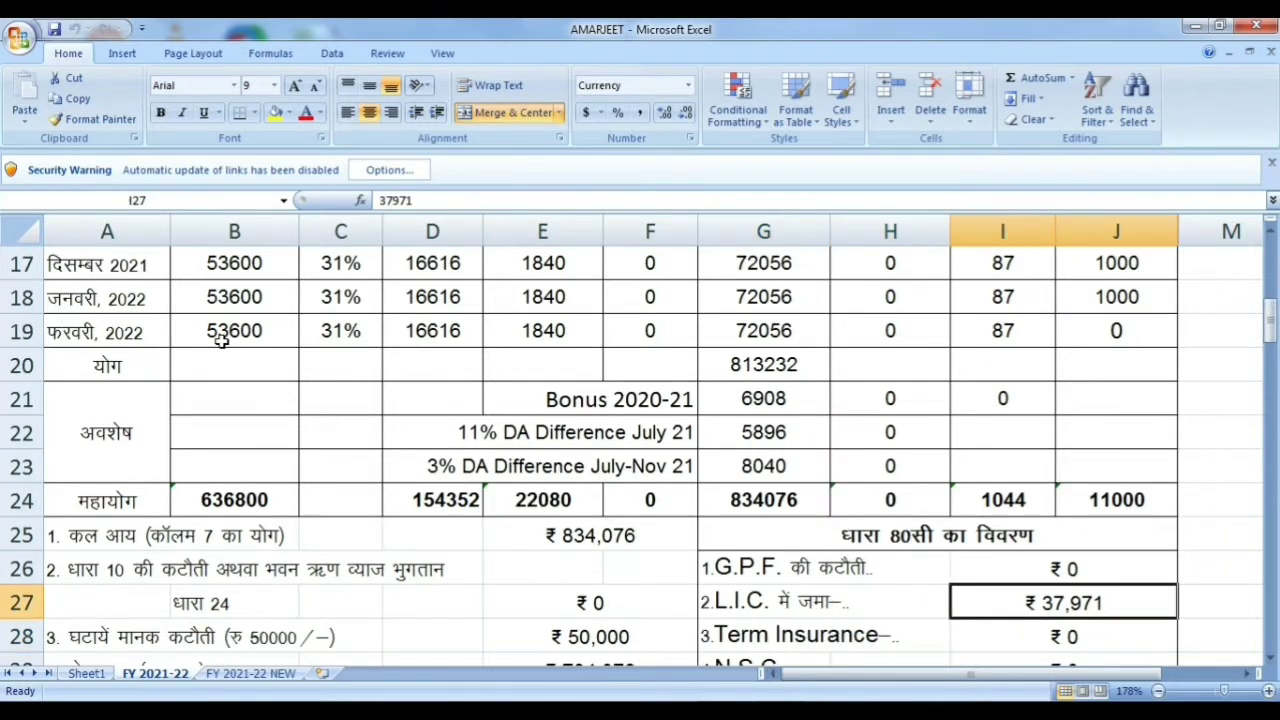
{"action": "key", "text": "Down"}
{"action": "key", "text": "Down"}
{"action": "key", "text": "Down"}
{"action": "key", "text": "Down"}
{"action": "key", "text": "Down"}
{"action": "key", "text": "Down"}
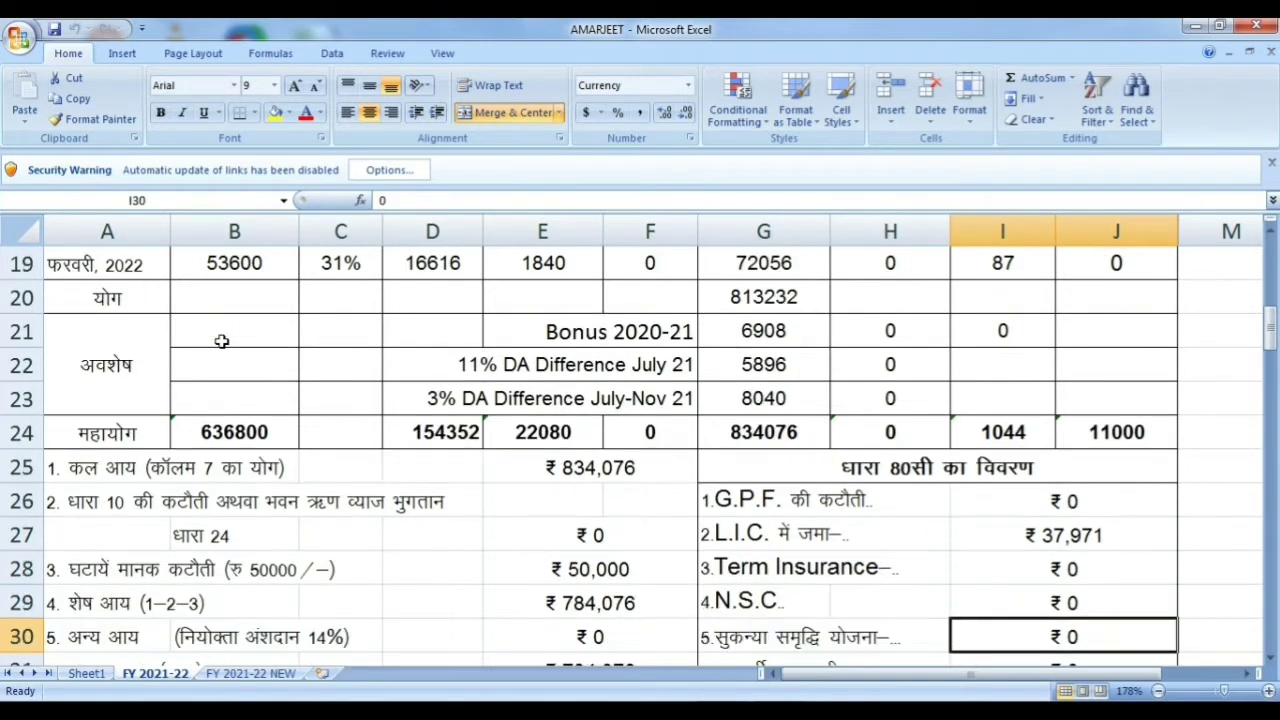
{"action": "key", "text": "Down"}
{"action": "key", "text": "Down"}
{"action": "key", "text": "Down"}
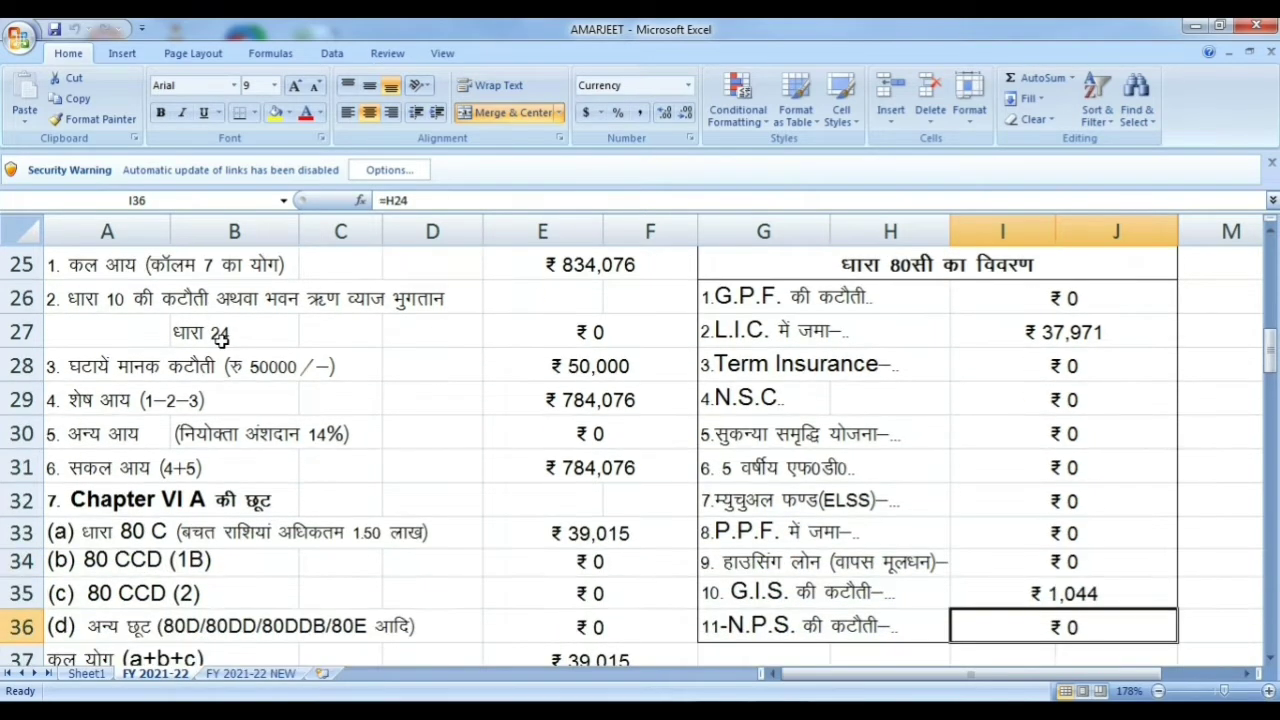
{"action": "key", "text": "Down"}
{"action": "key", "text": "Down"}
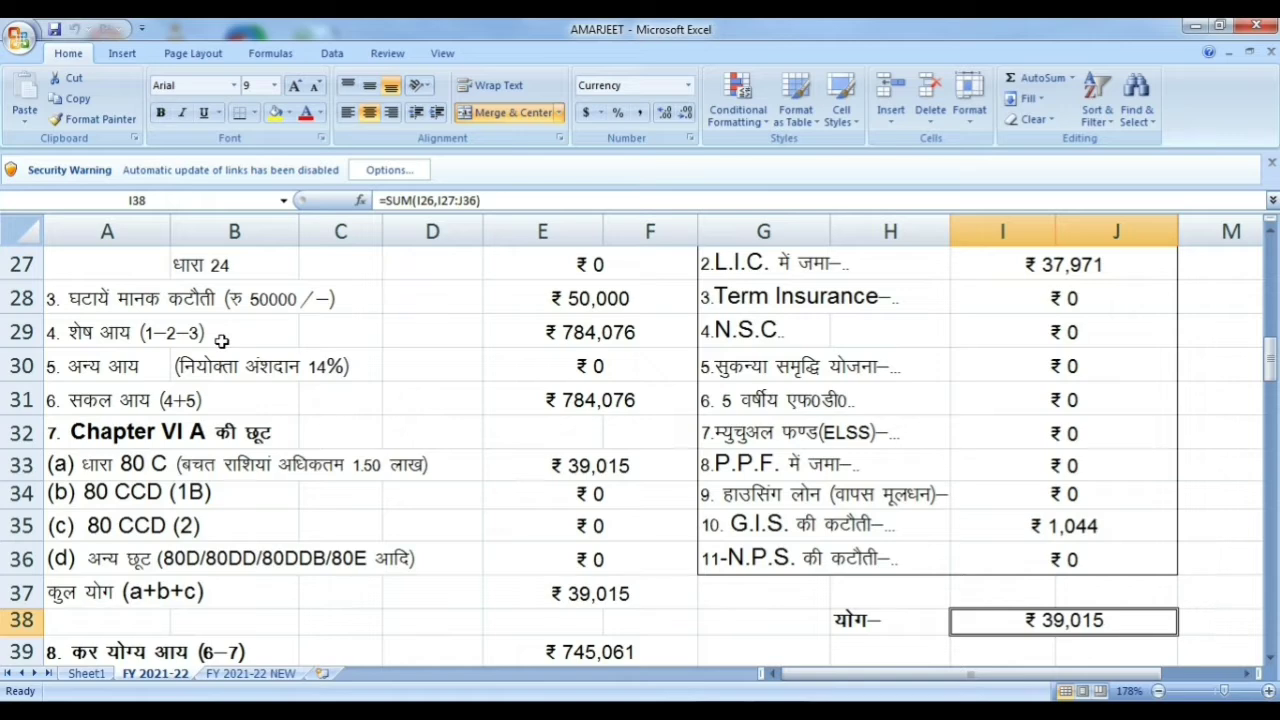
- Examine the income computation from total income in E25 through the standard deduction in E28 to the remaining income in E29
{"action": "key", "text": "Left"}
{"action": "key", "text": "Left"}
{"action": "key", "text": "Left"}
{"action": "key", "text": "Left"}
{"action": "key", "text": "Up"}
{"action": "key", "text": "Up"}
{"action": "key", "text": "Up"}
{"action": "key", "text": "Up"}
{"action": "key", "text": "Up"}
{"action": "key", "text": "Up"}
{"action": "key", "text": "Up"}
{"action": "key", "text": "Up"}
{"action": "key", "text": "Up"}
{"action": "key", "text": "Up"}
{"action": "key", "text": "Up"}
{"action": "key", "text": "Up"}
{"action": "key", "text": "Up"}
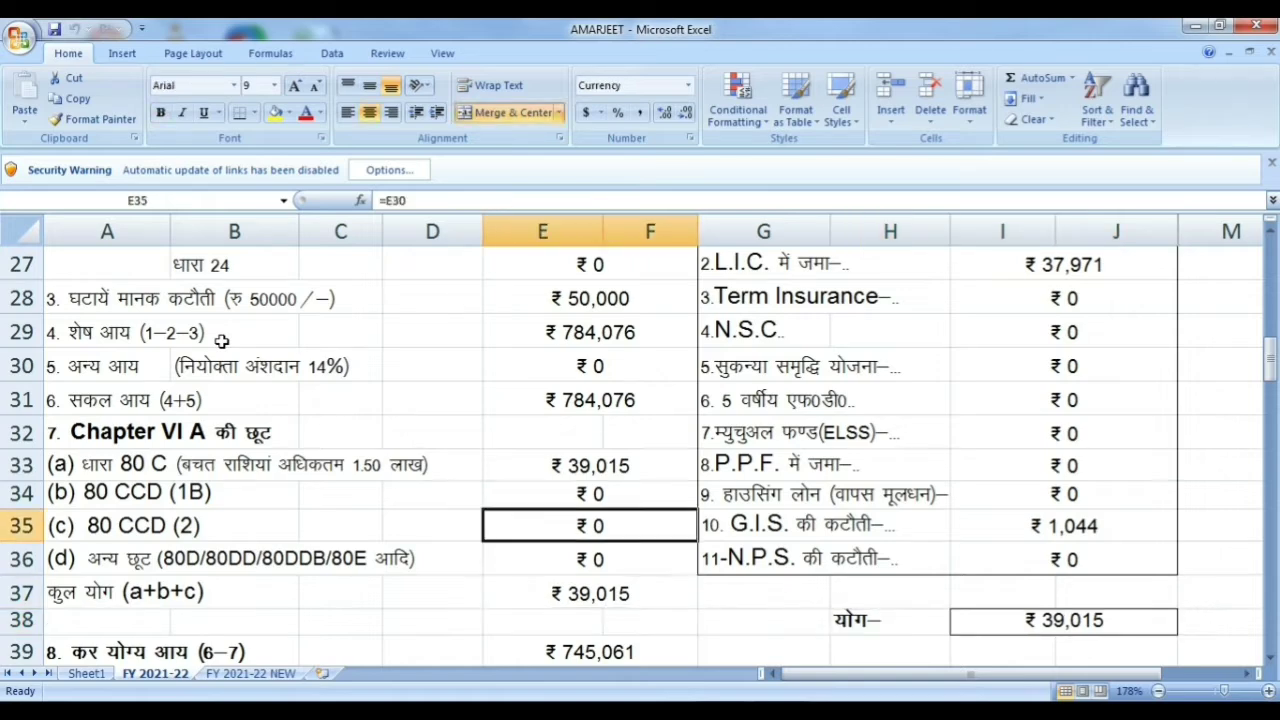
{"action": "key", "text": "Up"}
{"action": "key", "text": "Down"}
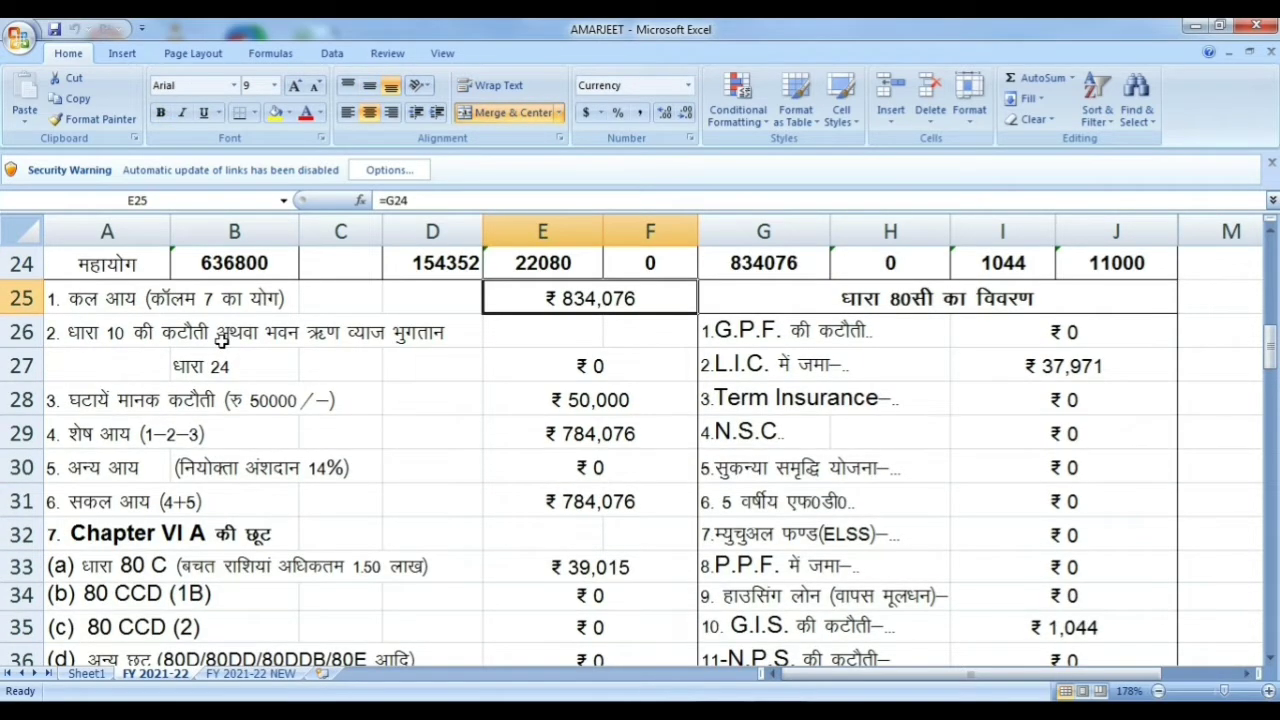
{"action": "key", "text": "Down"}
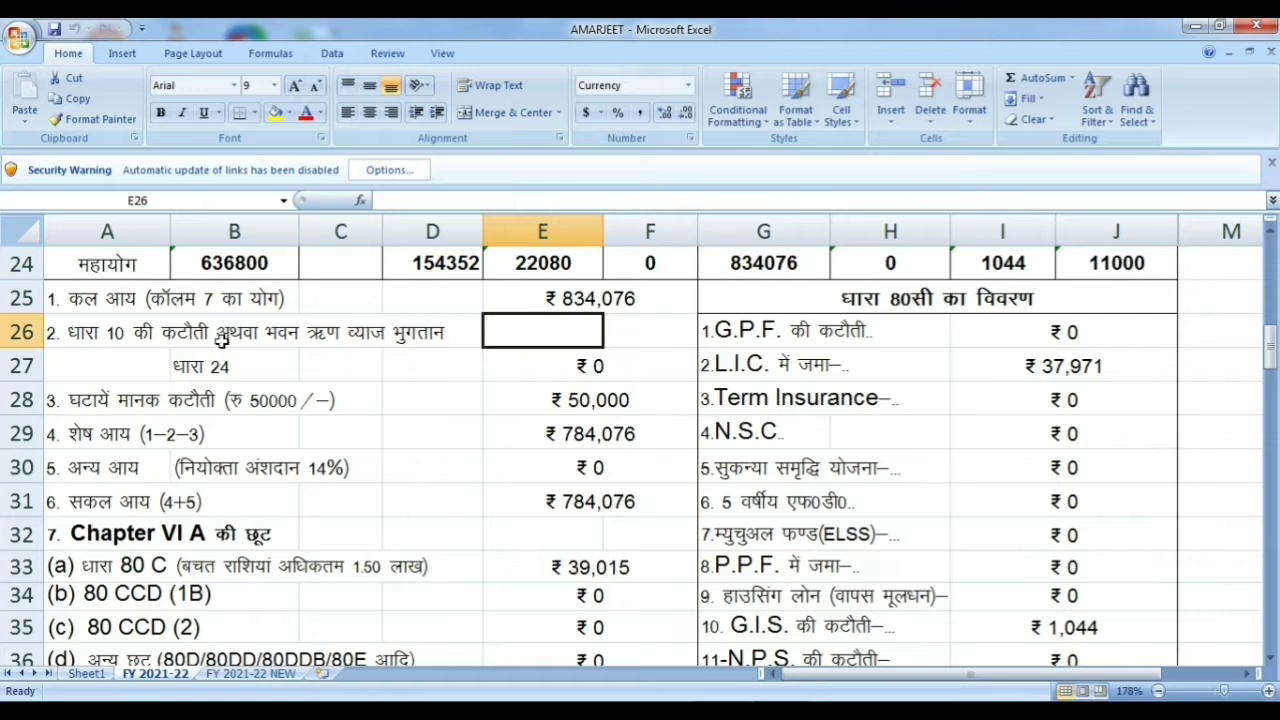
{"action": "key", "text": "Down"}
{"action": "key", "text": "Down"}
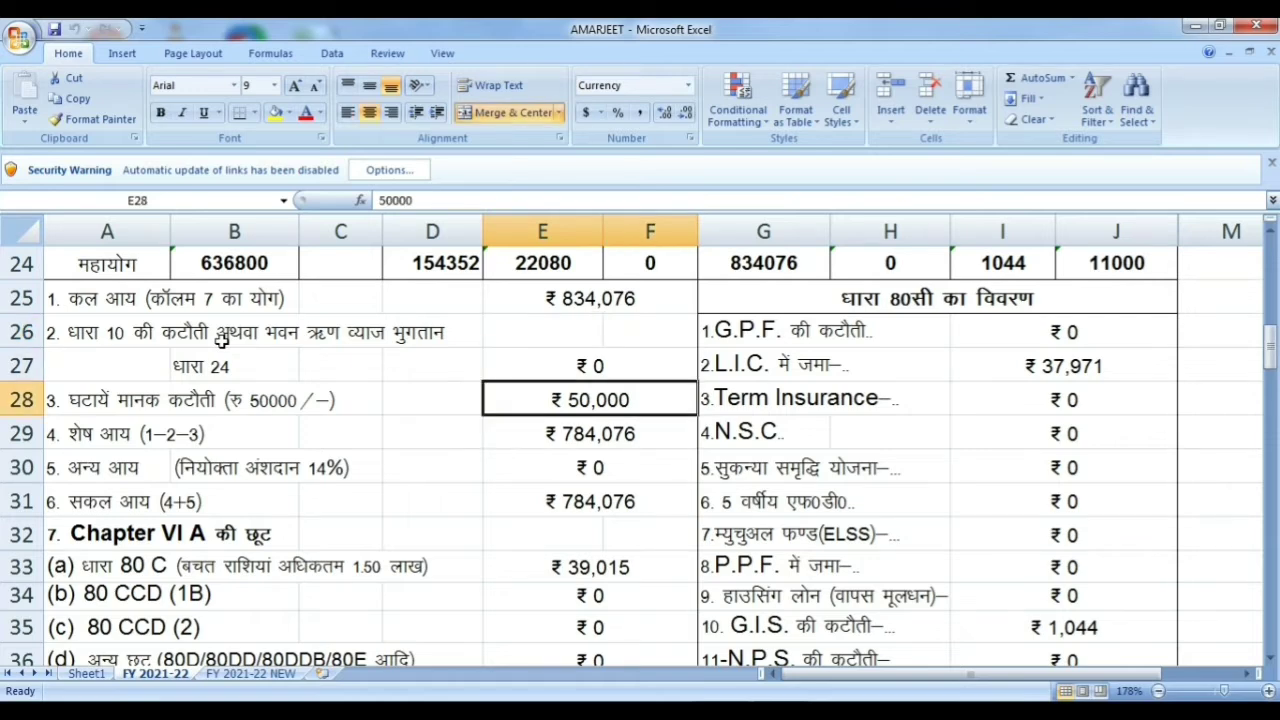
{"action": "key", "text": "Down"}
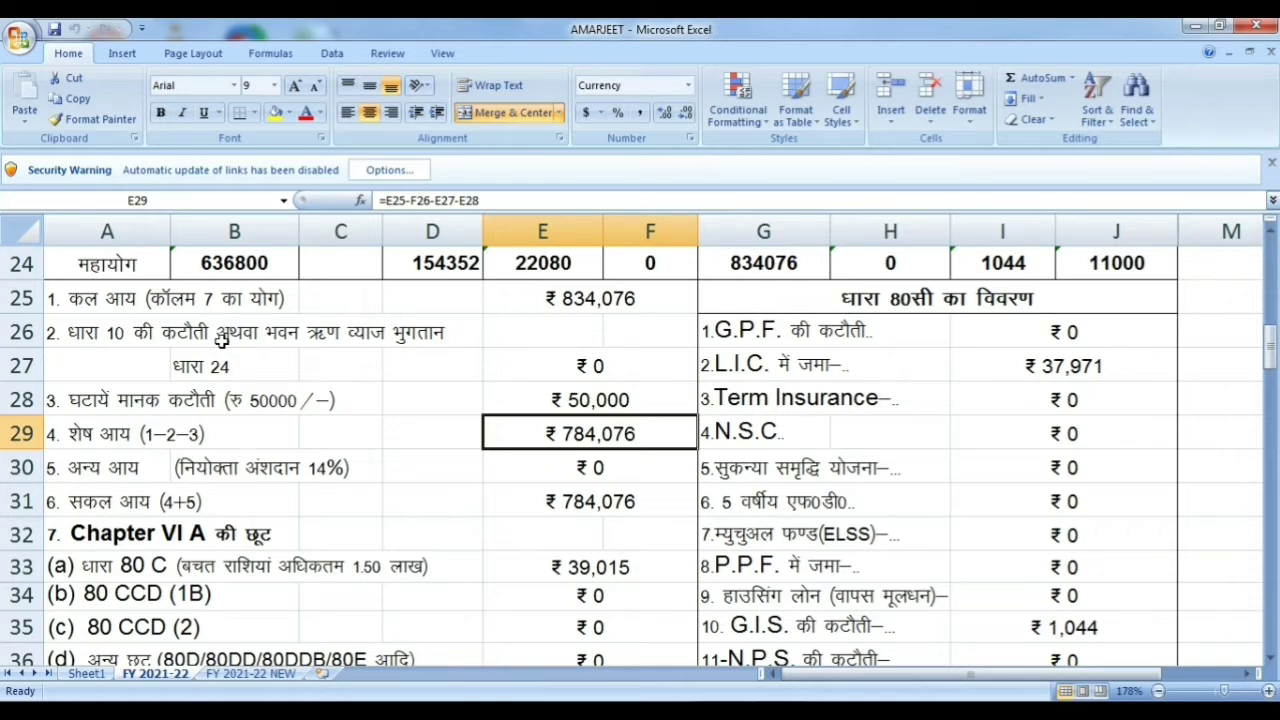
- Examine other income, gross income and the Chapter VI A deductions in E30:E37, ending with the taxable income formula in E39
{"action": "key", "text": "Down"}
{"action": "key", "text": "Down"}
{"action": "key", "text": "Down"}
{"action": "key", "text": "Down"}
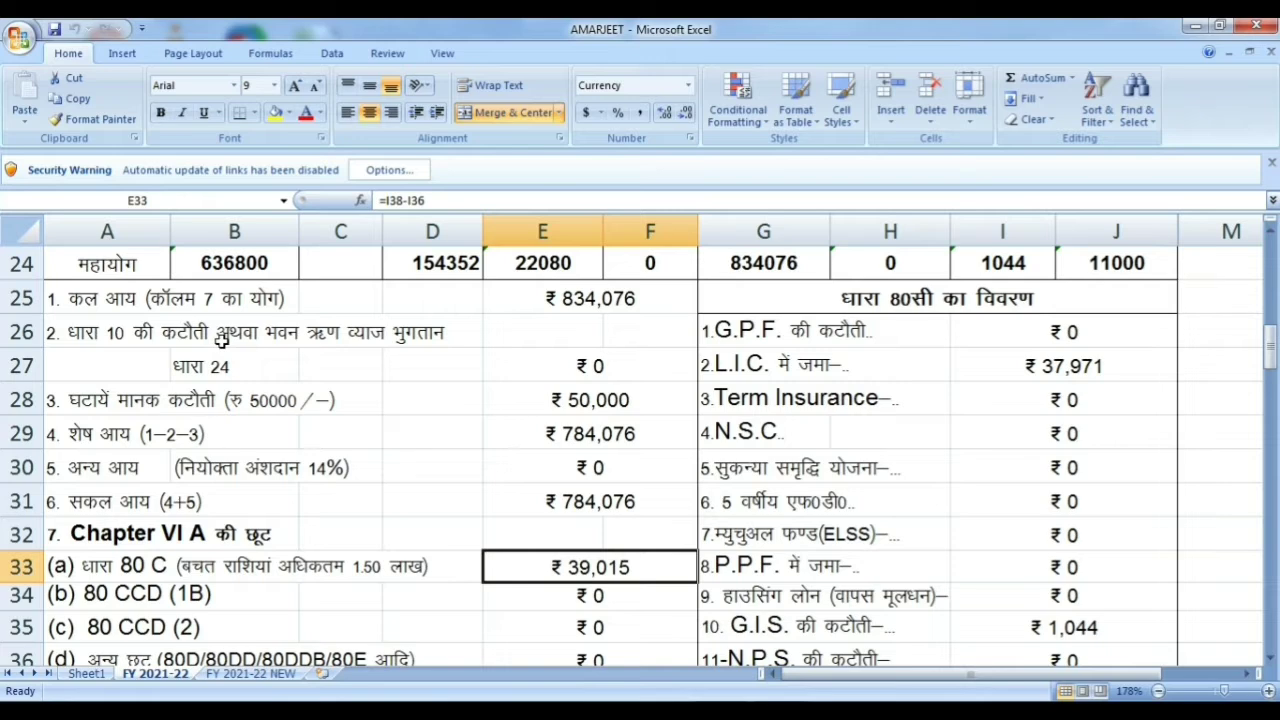
{"action": "key", "text": "Down"}
{"action": "key", "text": "Down"}
{"action": "key", "text": "Down"}
{"action": "key", "text": "Down"}
{"action": "key", "text": "Down"}
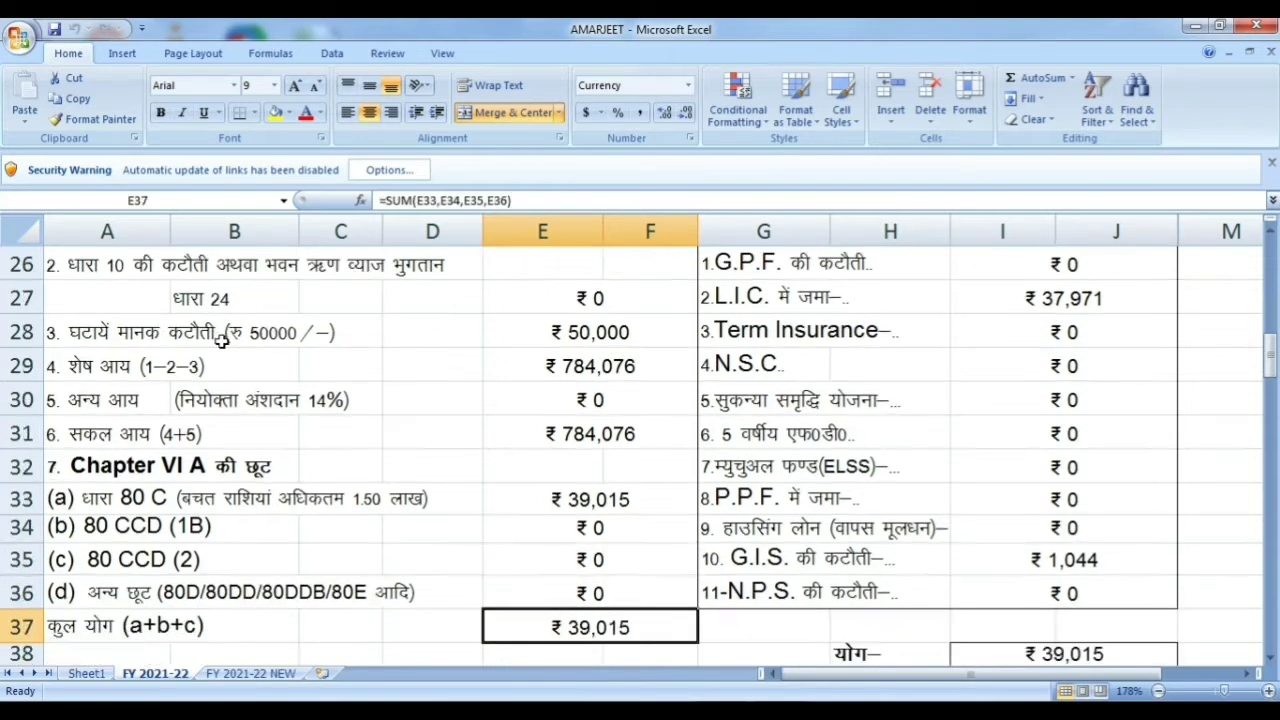
{"action": "key", "text": "Down"}
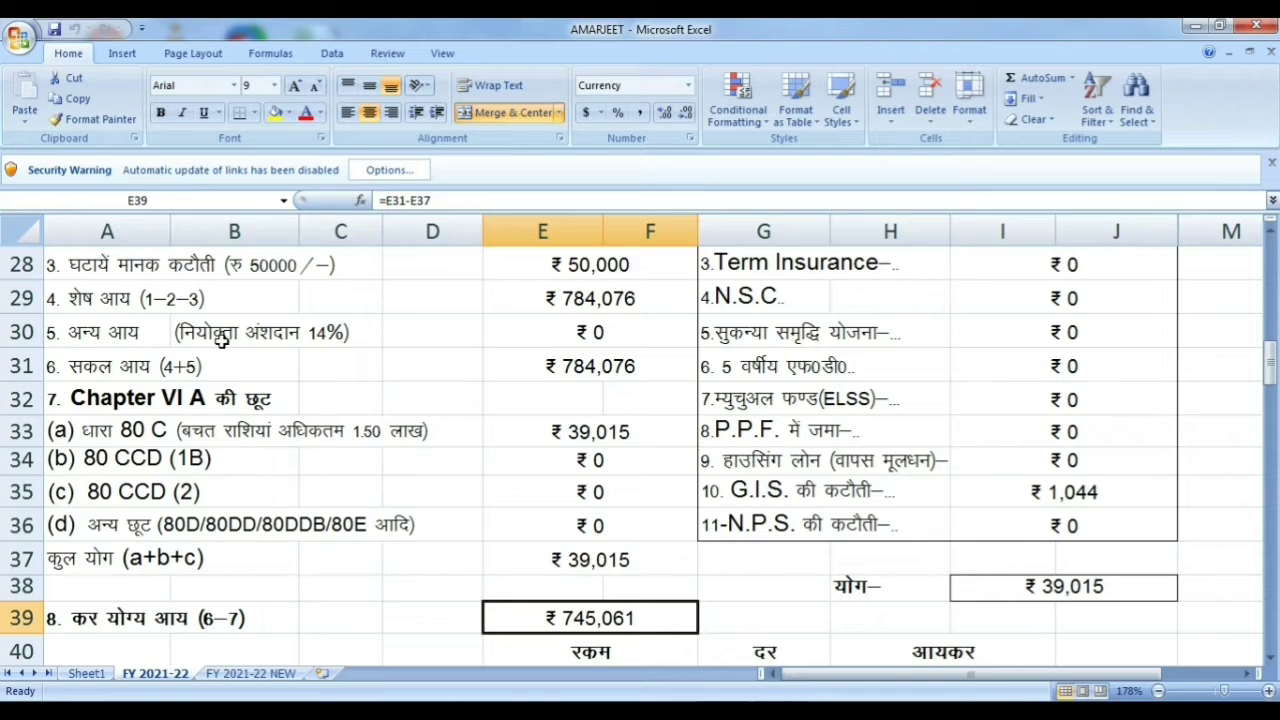
- Check how the taxable income in E39 is divided among the tax slab amounts in E41:E44
{"action": "key", "text": "Down"}
{"action": "key", "text": "Down"}
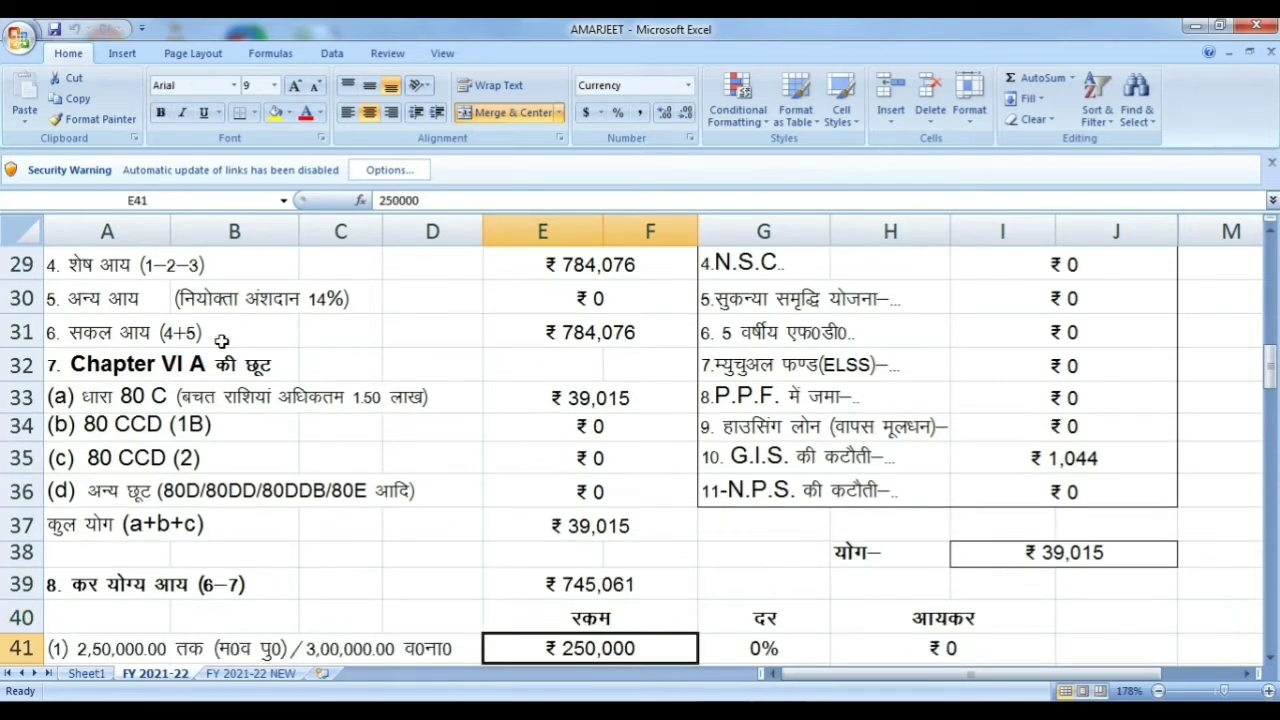
{"action": "key", "text": "Down"}
{"action": "key", "text": "Down"}
{"action": "key", "text": "Down"}
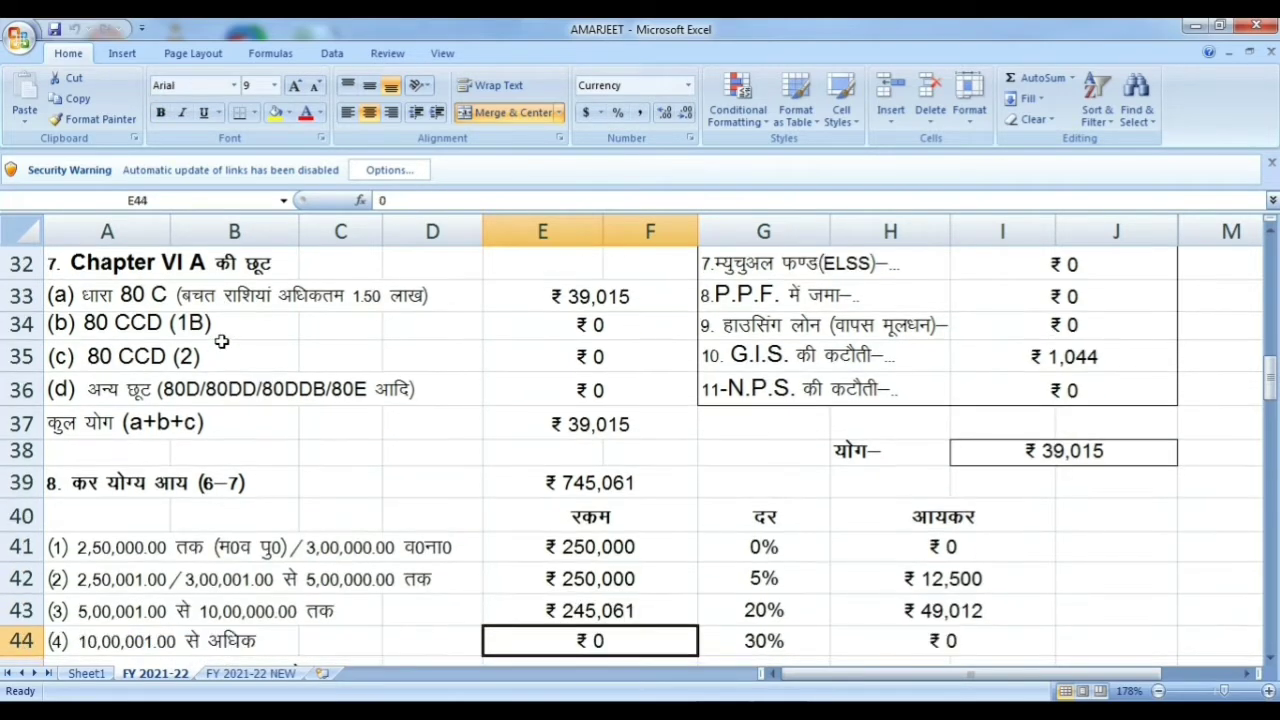
{"action": "key", "text": "Up"}
{"action": "key", "text": "Up"}
{"action": "key", "text": "Up"}
{"action": "key", "text": "Up"}
{"action": "key", "text": "Up"}
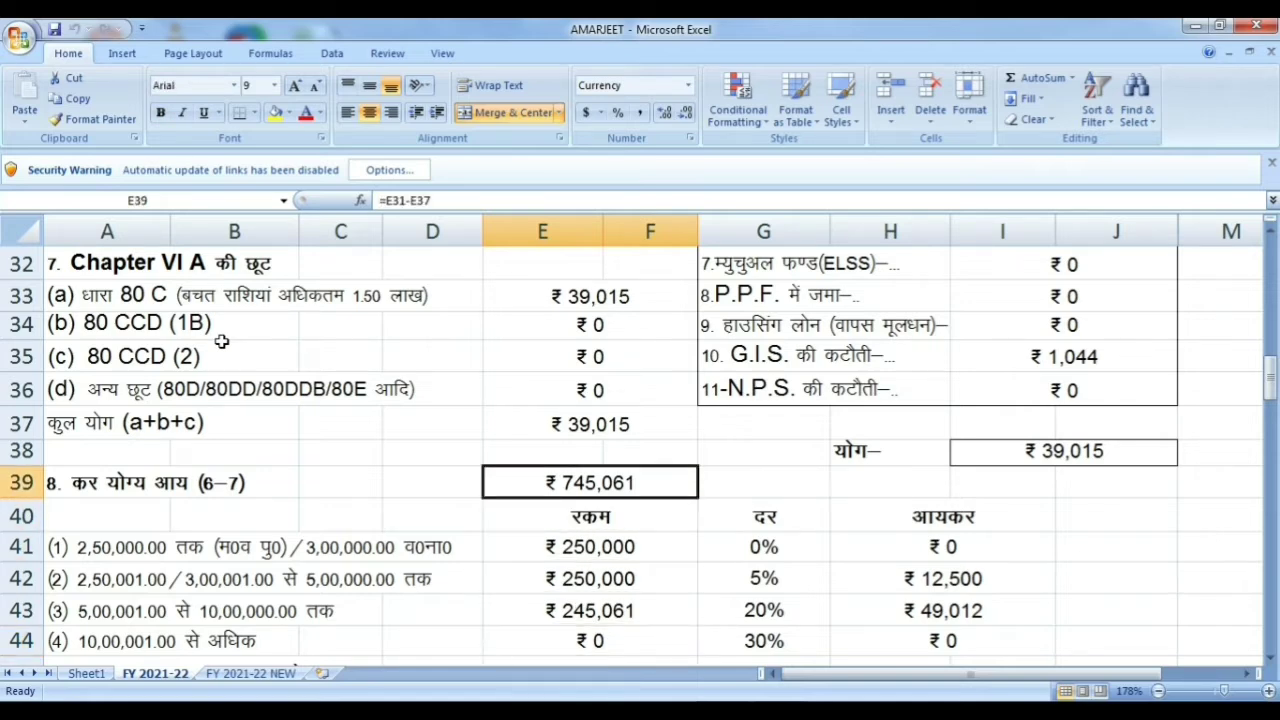
{"action": "key", "text": "Down"}
{"action": "key", "text": "Down"}
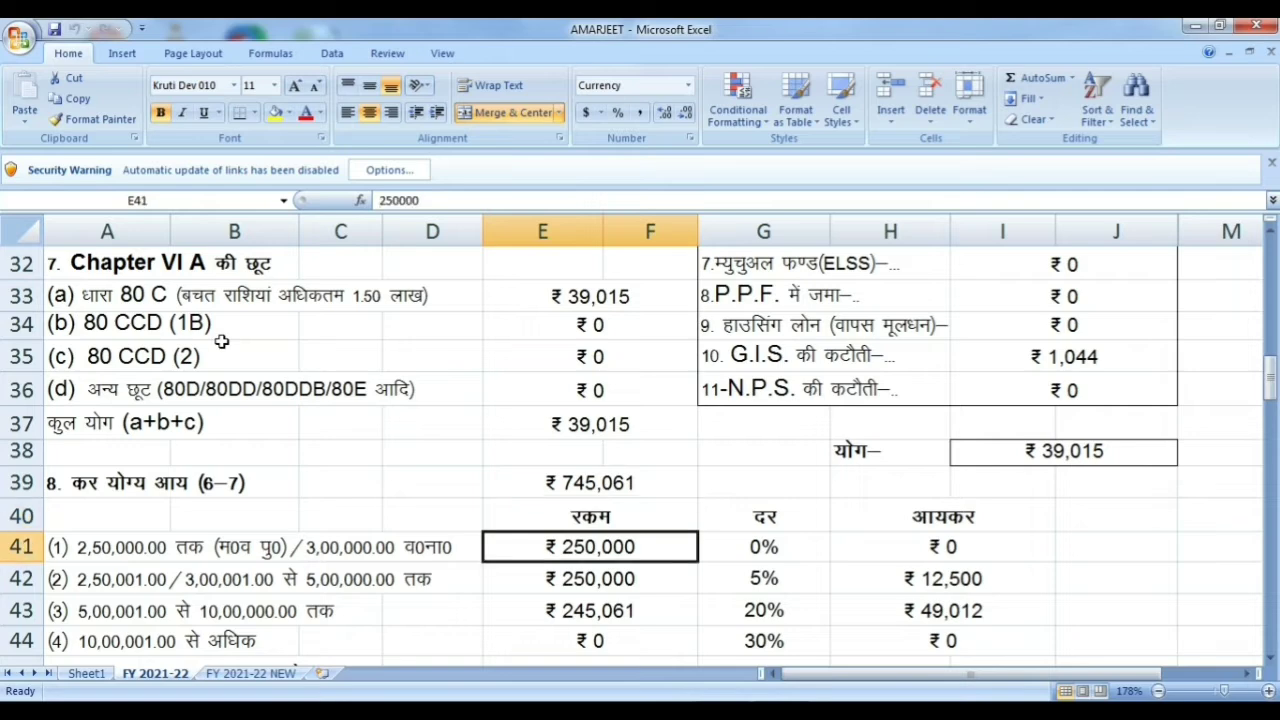
- Inspect the amount, rate and tax formula of the 5% and 20% slabs in rows 42 and 43, and the 30% slab's tax
{"action": "key", "text": "Down"}
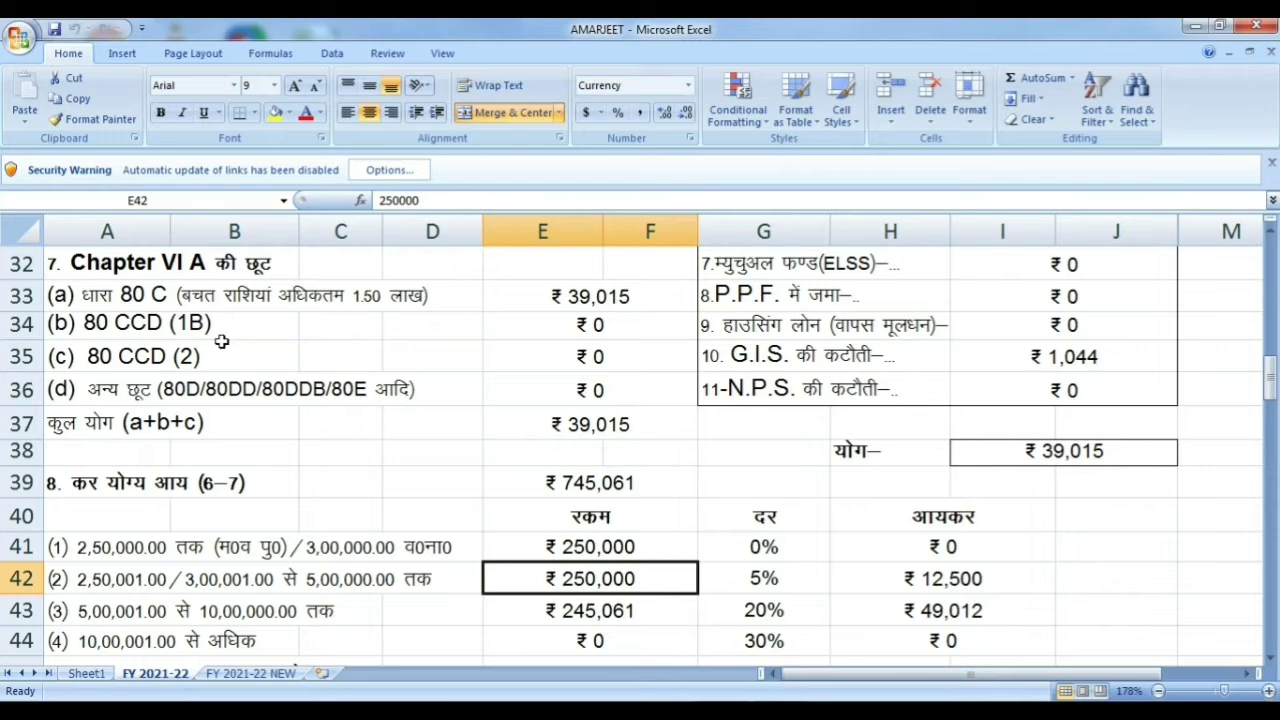
{"action": "key", "text": "Right"}
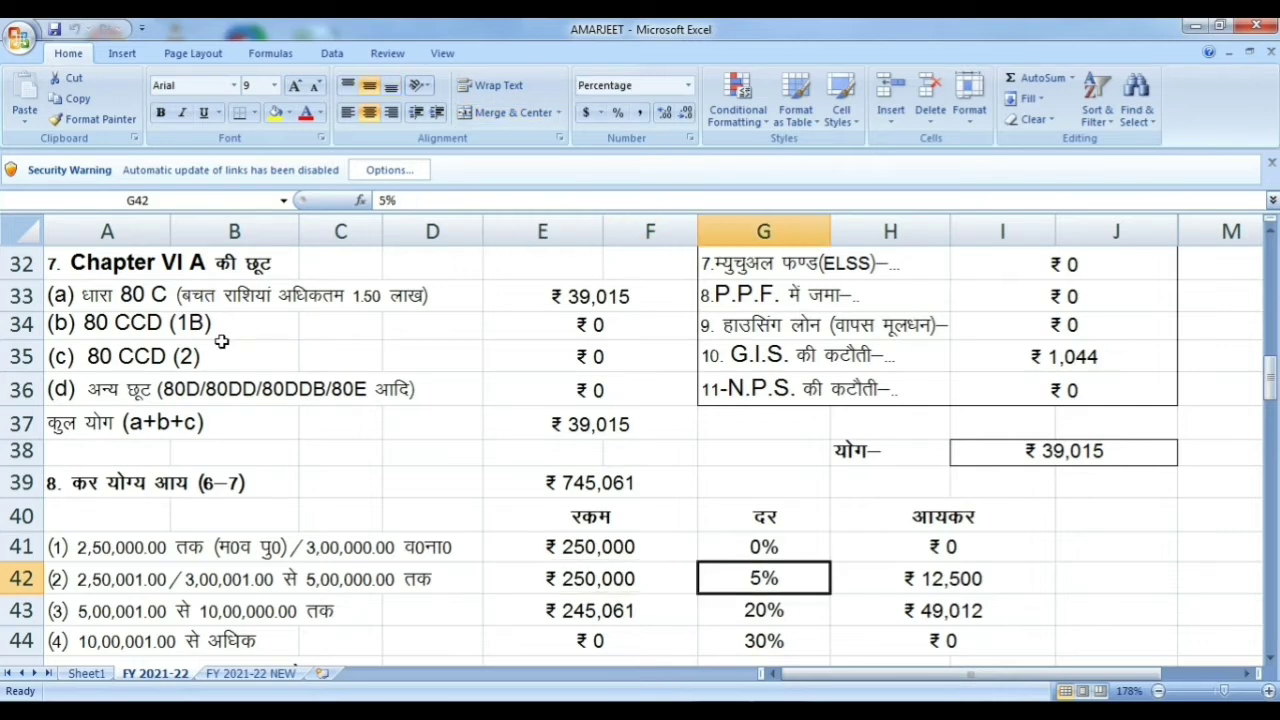
{"action": "key", "text": "Right"}
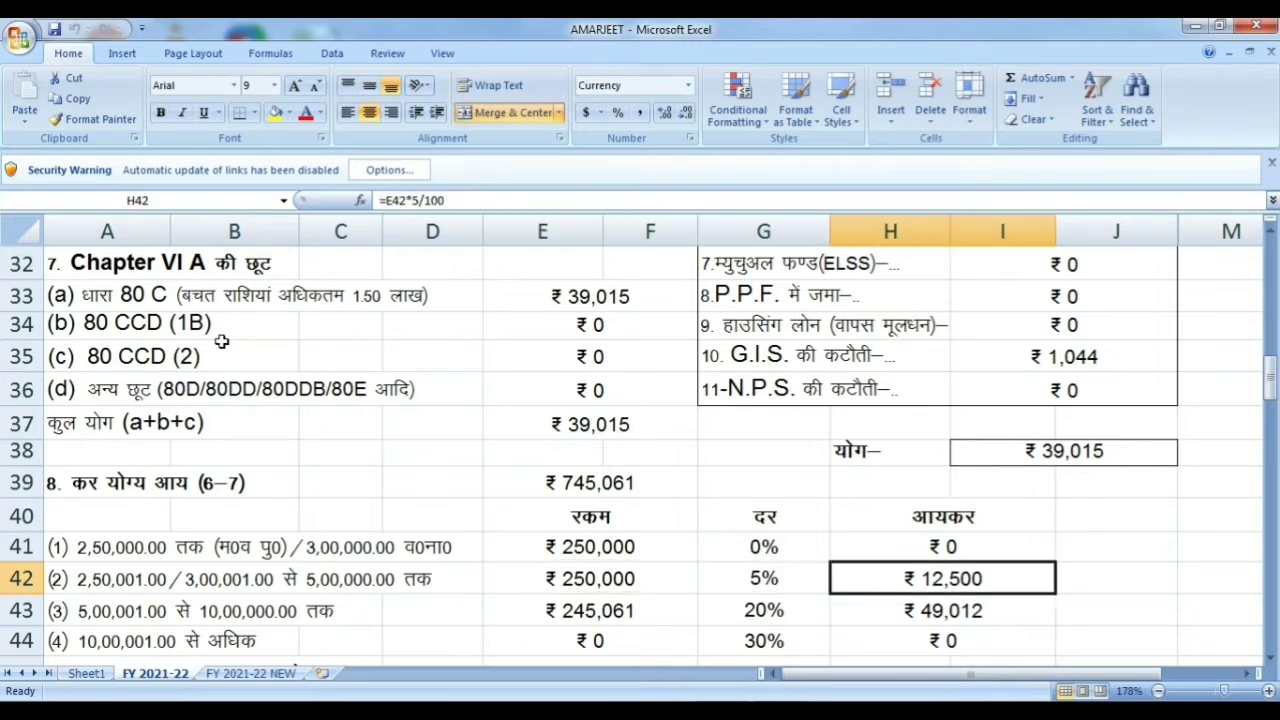
{"action": "key", "text": "Left"}
{"action": "key", "text": "Left"}
{"action": "key", "text": "Down"}
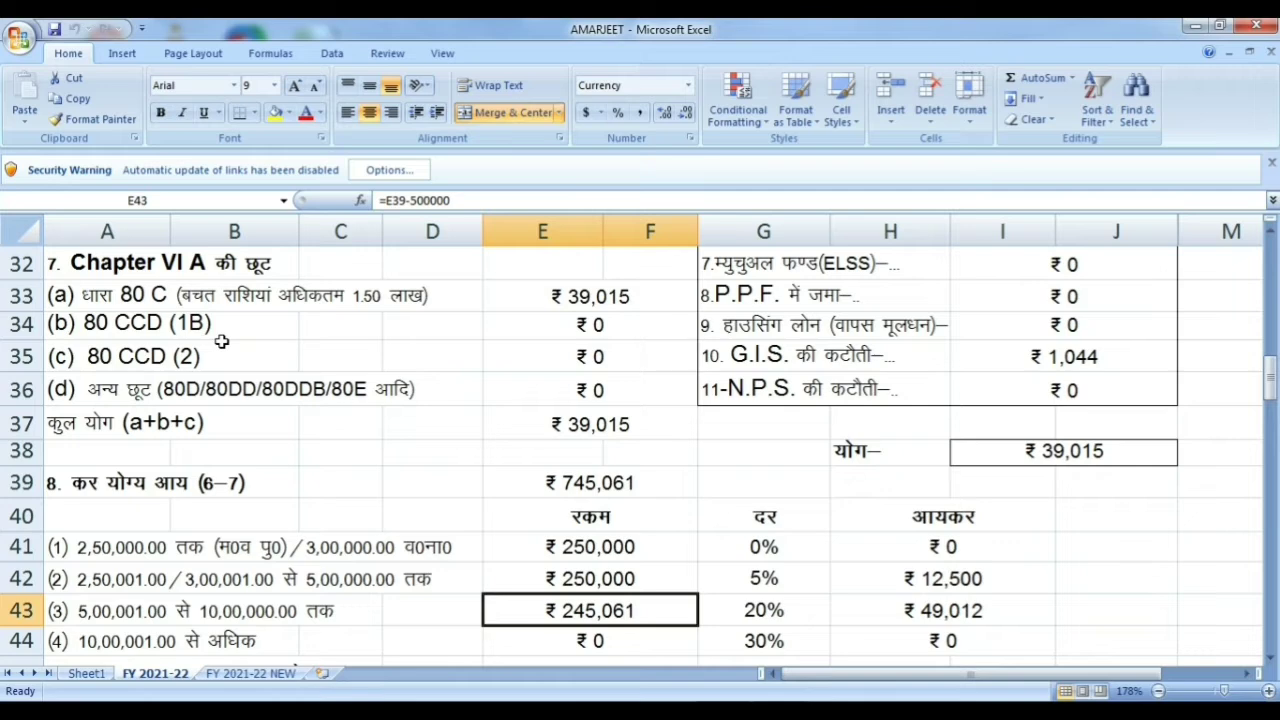
{"action": "key", "text": "Right"}
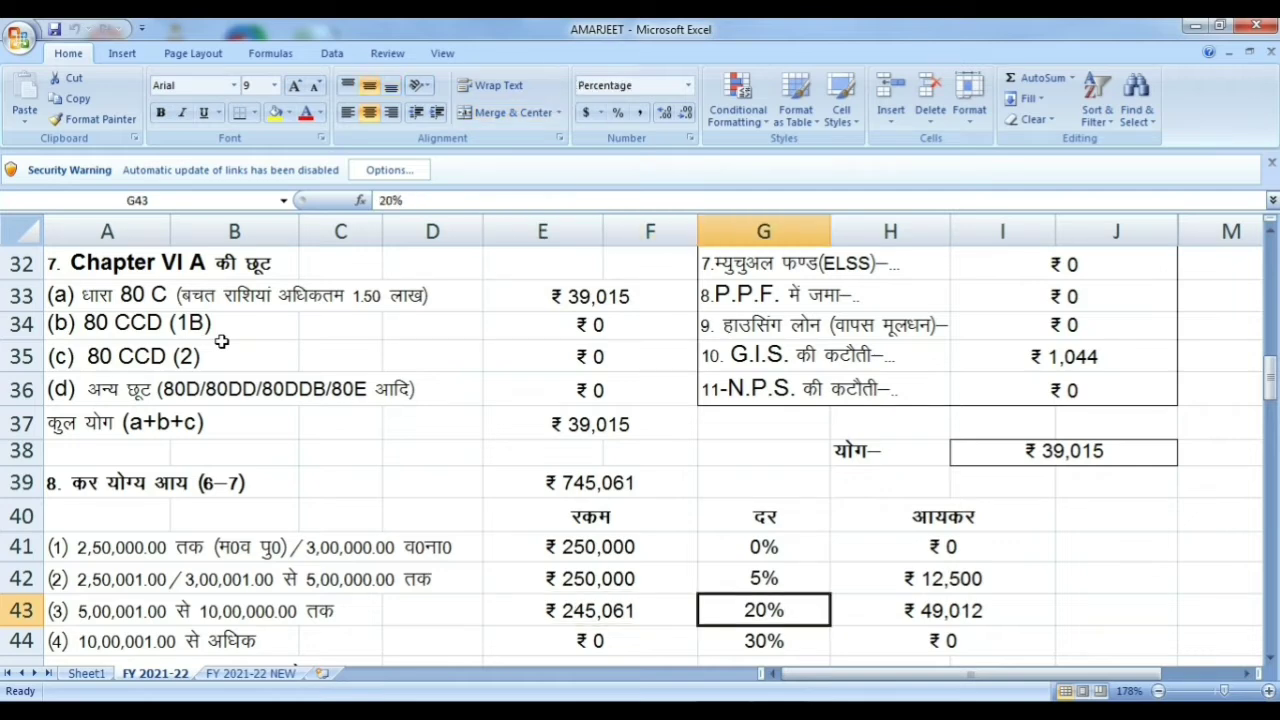
{"action": "key", "text": "Right"}
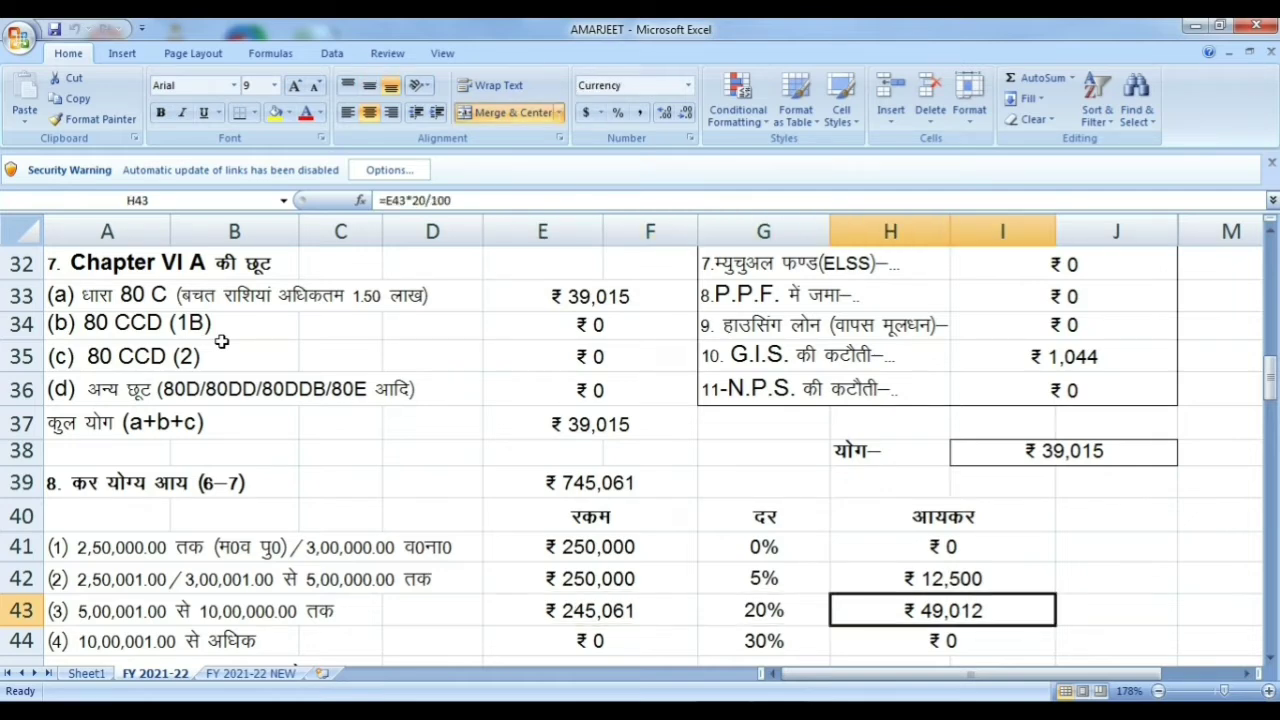
{"action": "key", "text": "Down"}
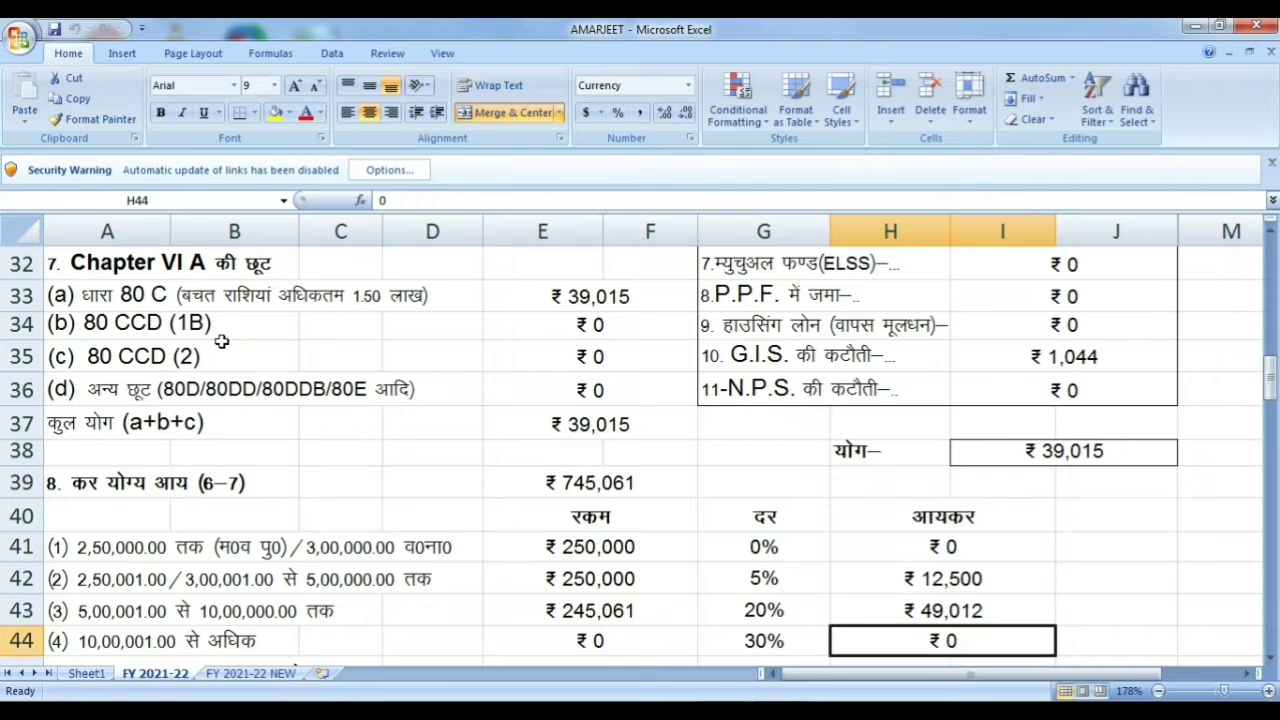
- Review the tax computation from total tax in E45 through rebate, cess, advance tax and Section 89(1) relief to net payable tax in E52
{"action": "key", "text": "Down"}
{"action": "key", "text": "Left"}
{"action": "key", "text": "Left"}
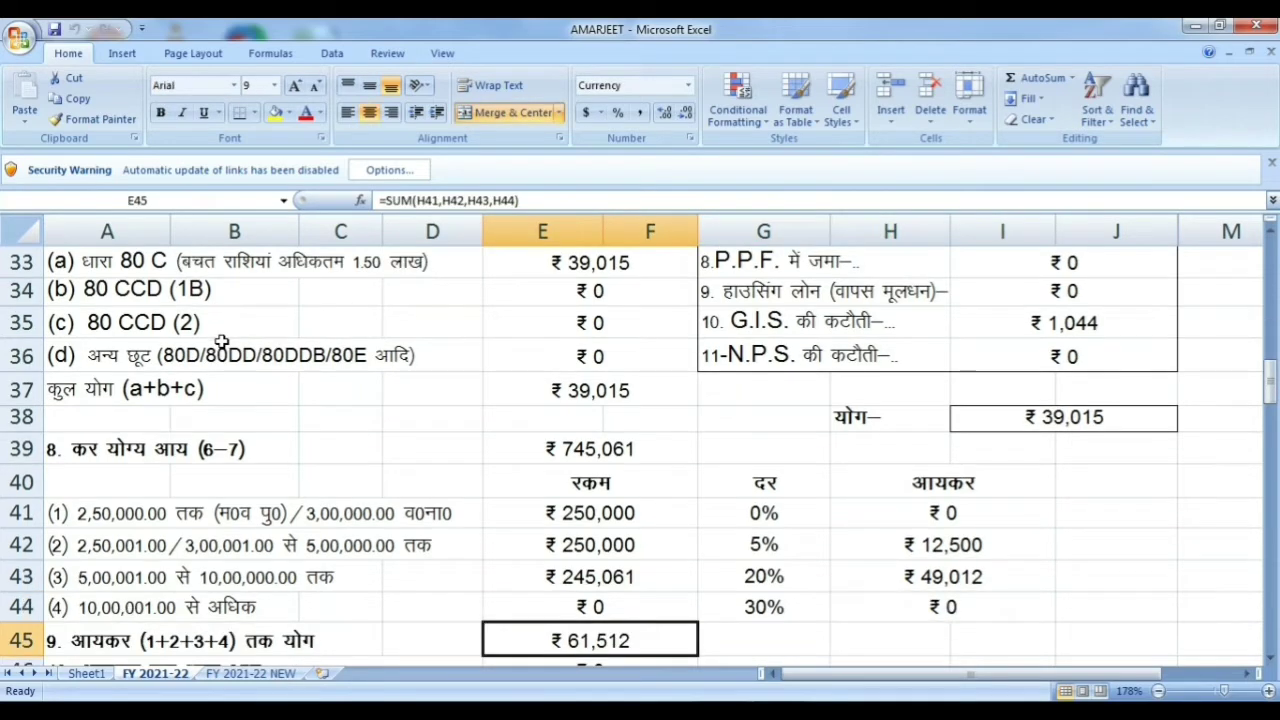
{"action": "key", "text": "Down"}
{"action": "key", "text": "Down"}
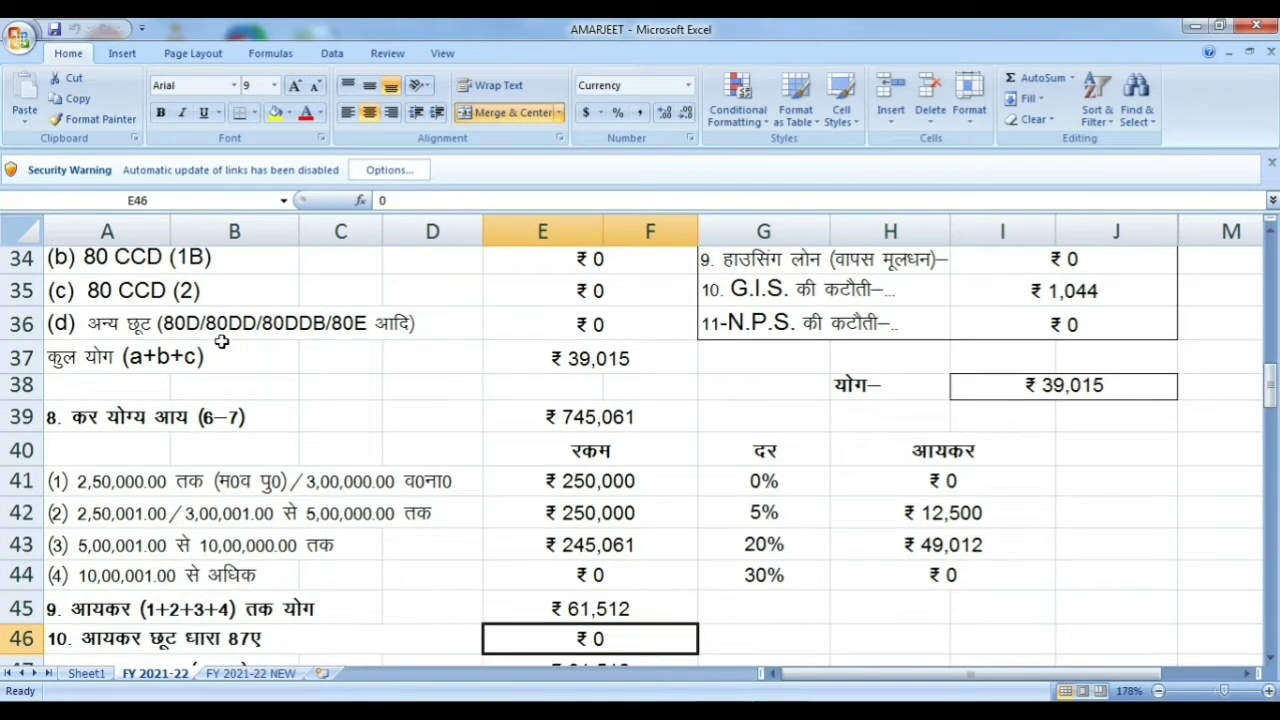
{"action": "key", "text": "Down"}
{"action": "key", "text": "Down"}
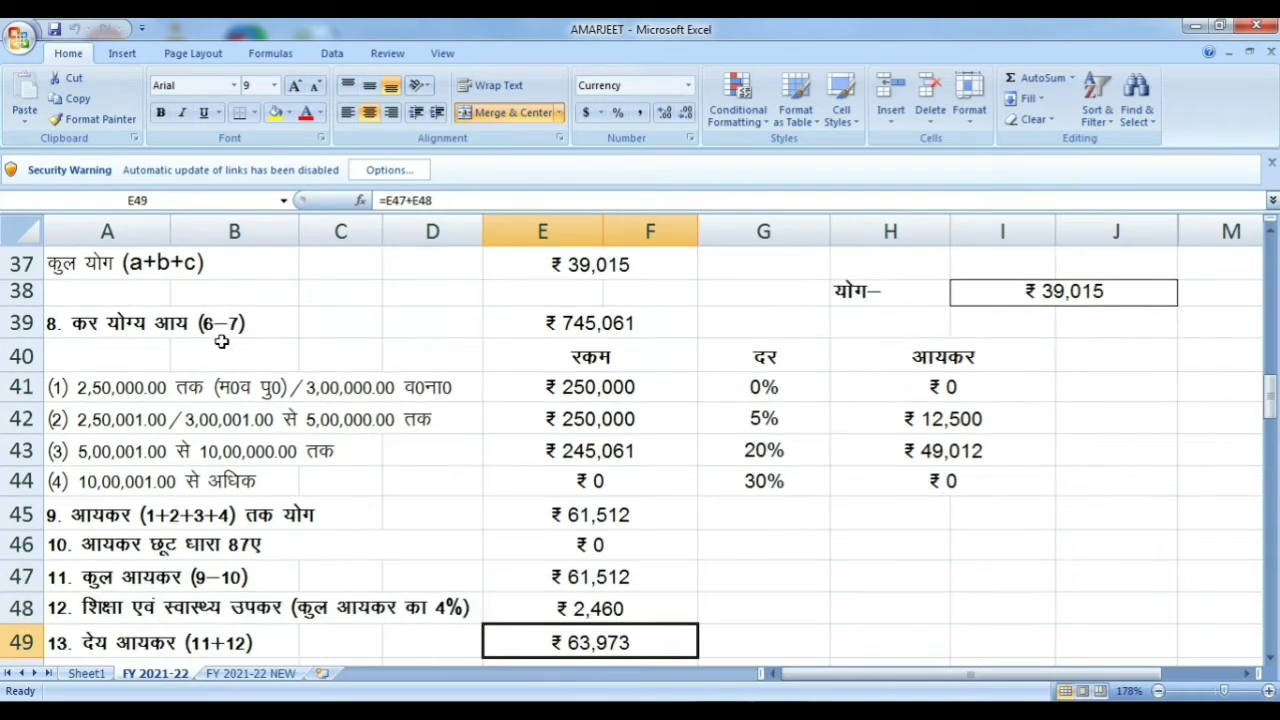
{"action": "key", "text": "Up"}
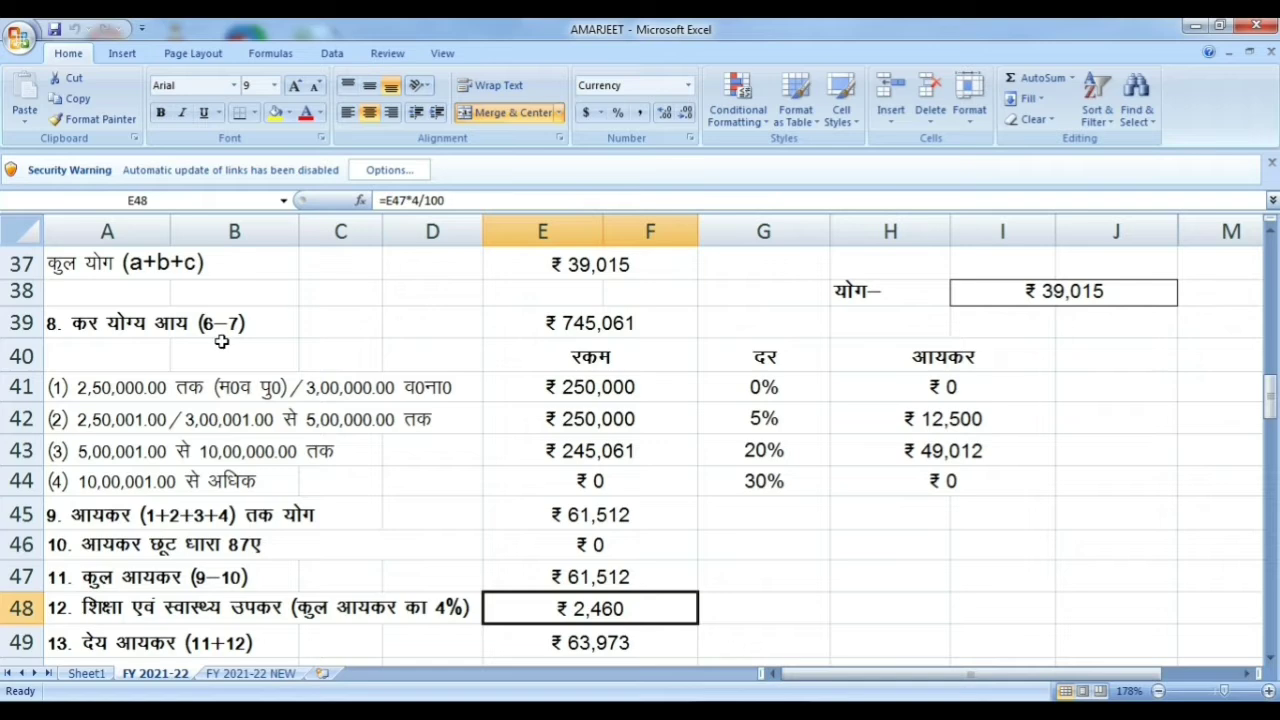
{"action": "key", "text": "Down"}
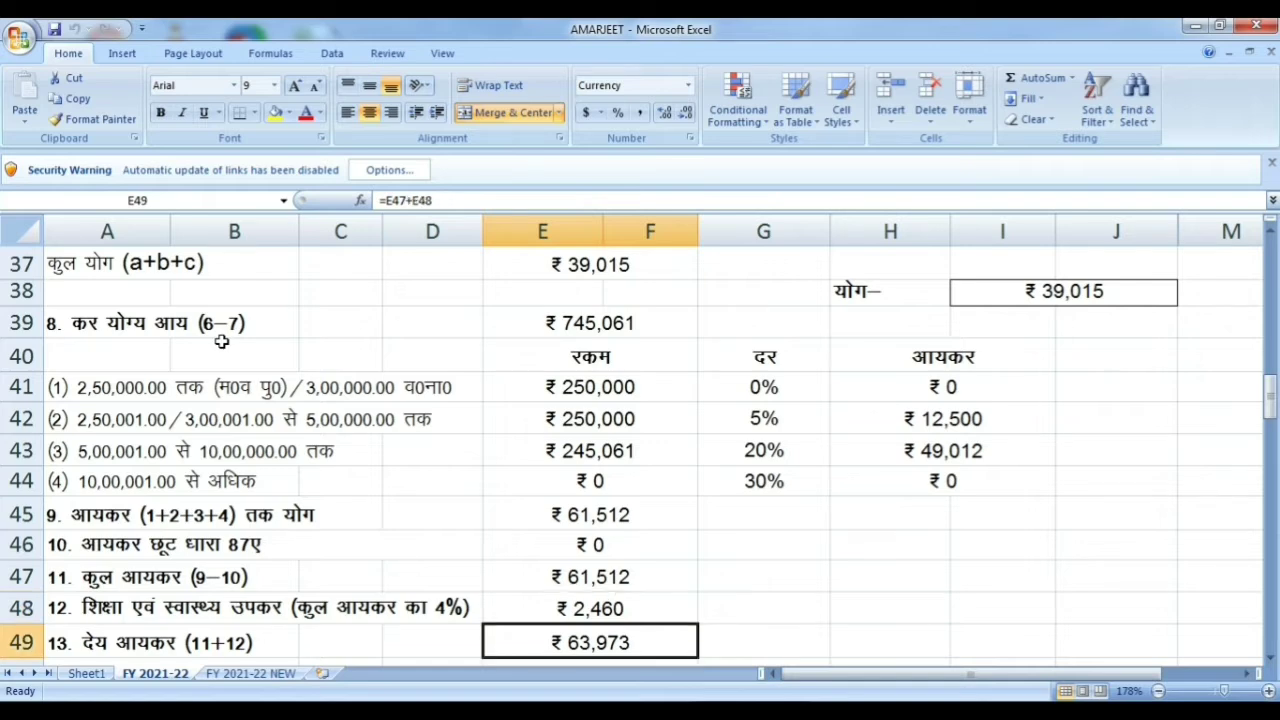
{"action": "key", "text": "Down"}
{"action": "key", "text": "Down"}
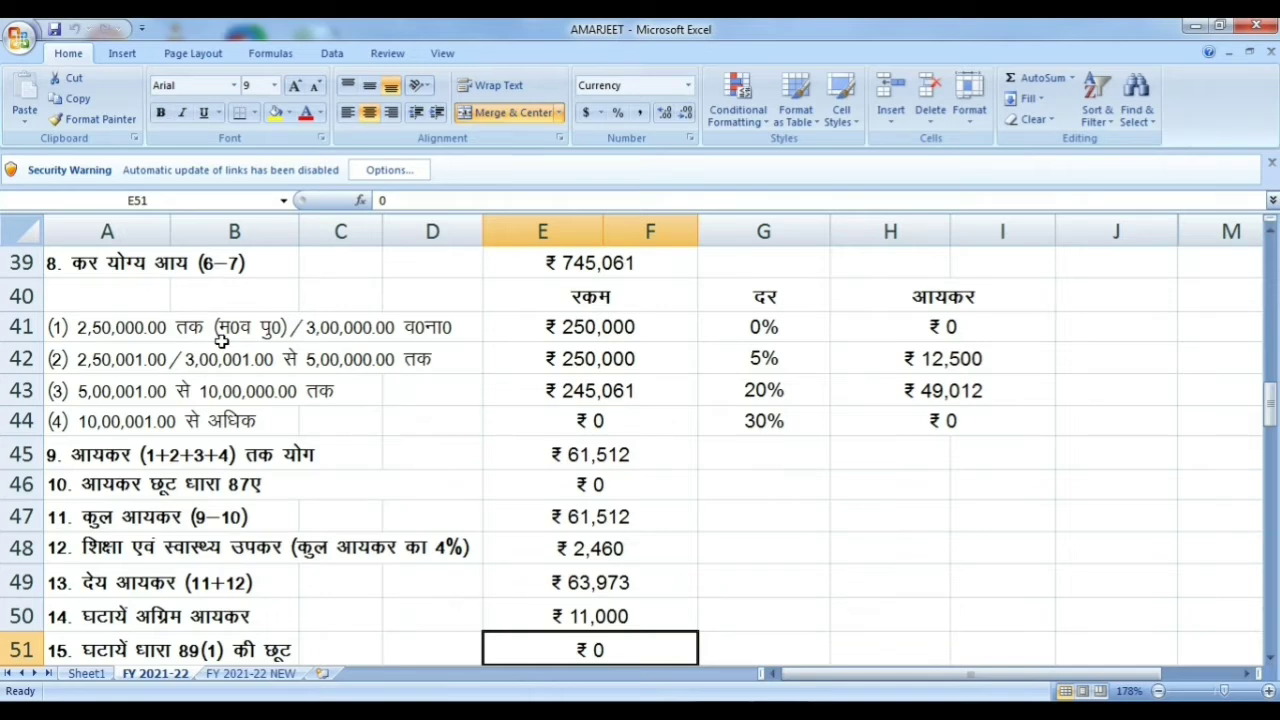
{"action": "key", "text": "Down"}
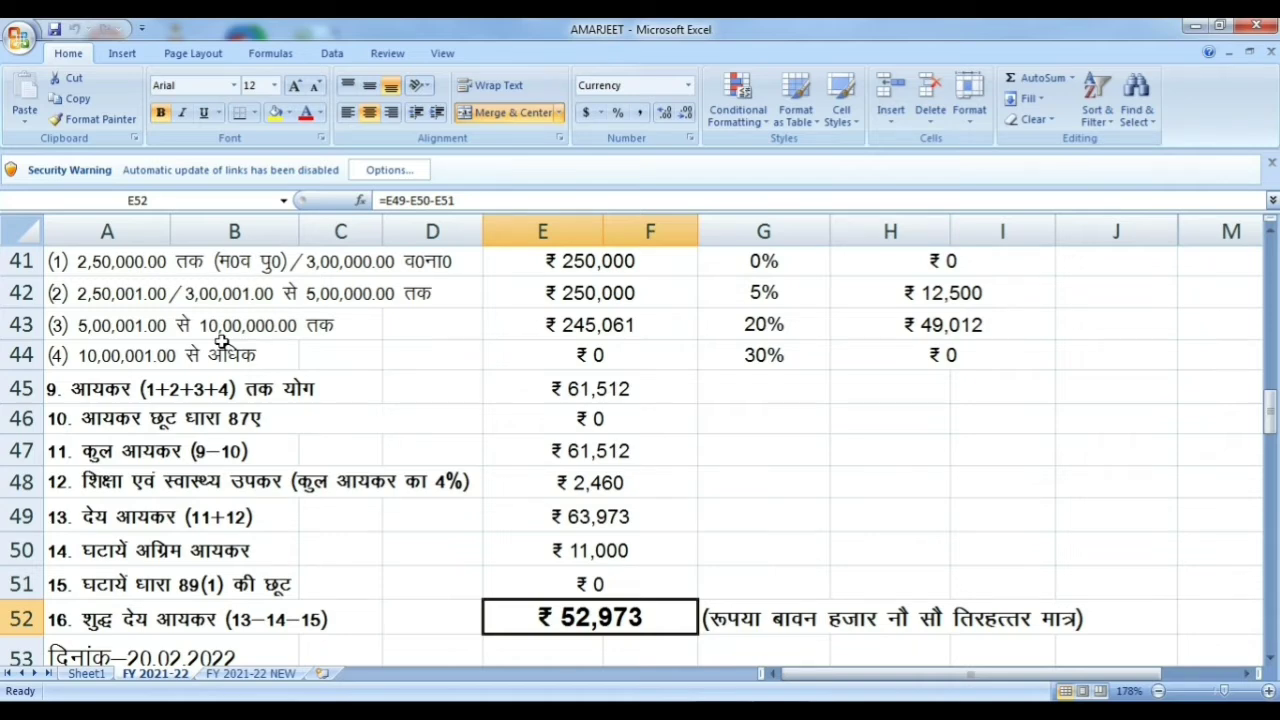
{"action": "key", "text": "Down"}
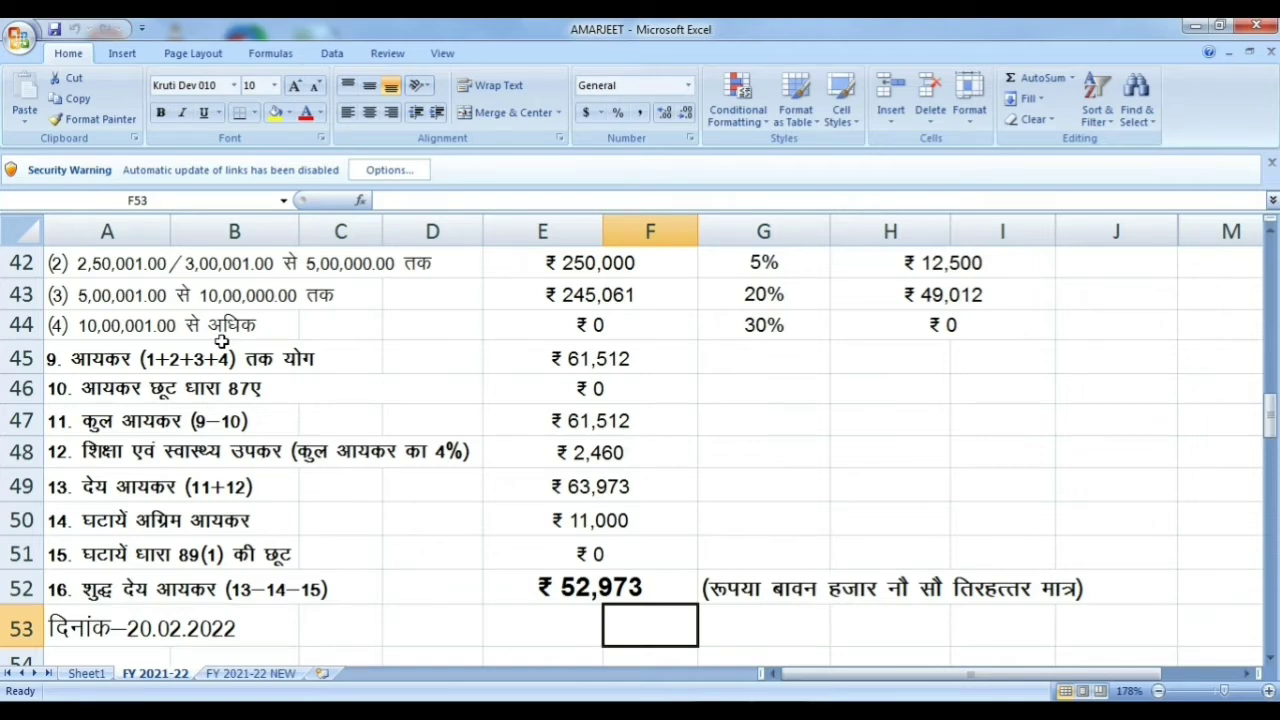
- Recheck the payable tax formula in E49 and open the FY 2021-22 NEW sheet
{"action": "left_click", "coordinate": [581, 485]}
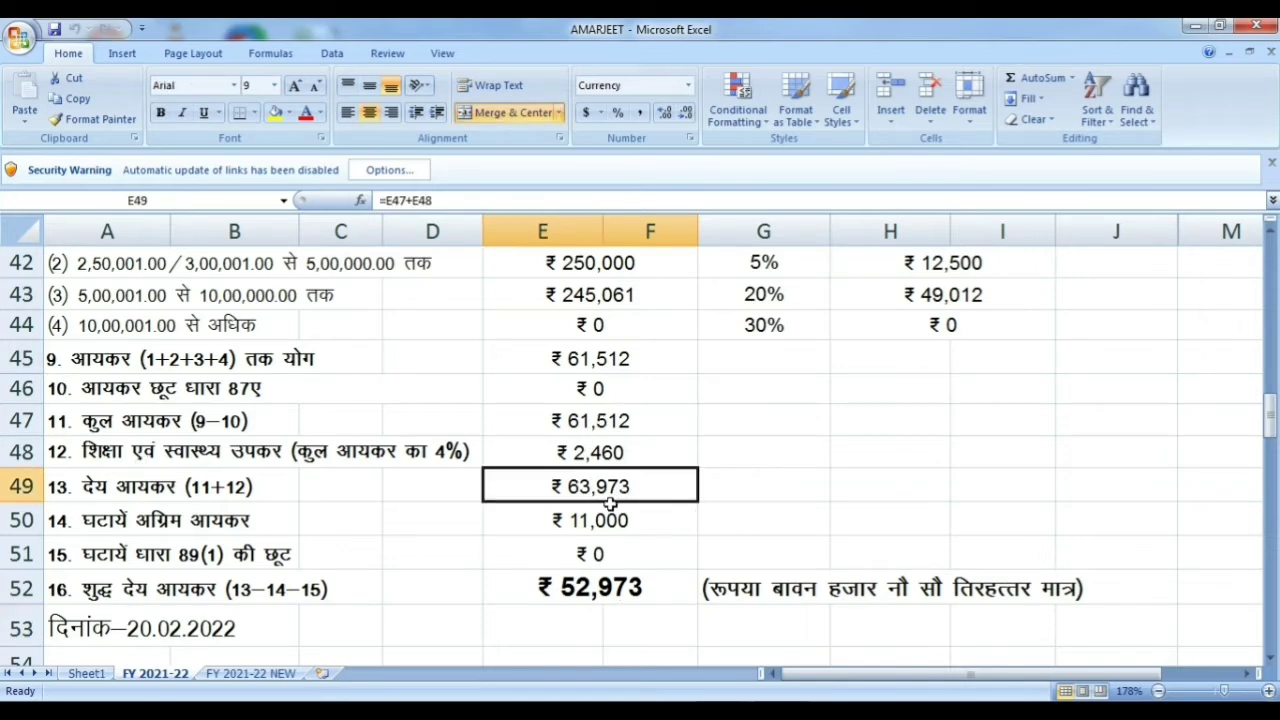
{"action": "left_click", "coordinate": [250, 674]}
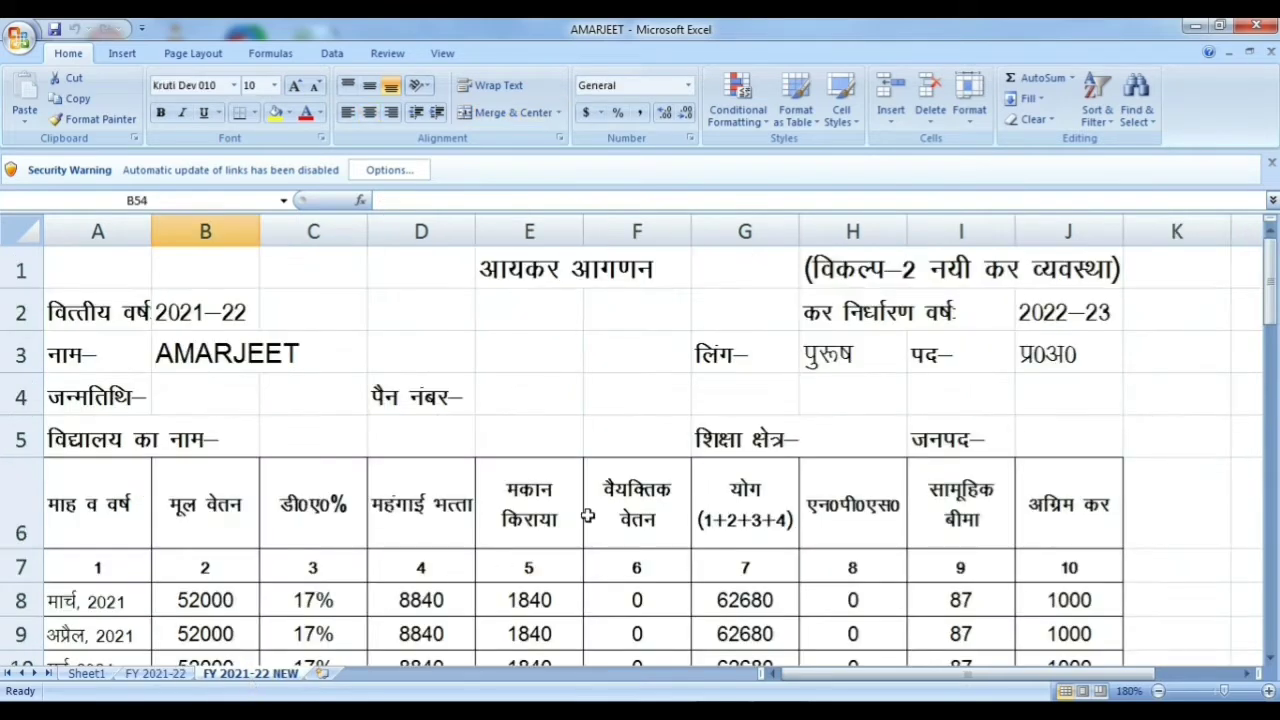
- Review the monthly salary, bonus and DA difference rows of the new-regime sheet down to the total income in E25
{"action": "left_click", "coordinate": [600, 470]}
{"action": "key", "text": "Down"}
{"action": "key", "text": "Down"}
{"action": "key", "text": "Down"}
{"action": "key", "text": "Down"}
{"action": "key", "text": "Down"}
{"action": "key", "text": "Down"}
{"action": "key", "text": "Down"}
{"action": "key", "text": "Down"}
{"action": "key", "text": "Down"}
{"action": "key", "text": "Down"}
{"action": "key", "text": "Down"}
{"action": "key", "text": "Down"}
{"action": "key", "text": "Down"}
{"action": "key", "text": "Down"}
{"action": "key", "text": "Down"}
{"action": "key", "text": "Down"}
{"action": "key", "text": "Down"}
{"action": "key", "text": "Down"}
{"action": "key", "text": "Down"}
{"action": "key", "text": "Down"}
{"action": "key", "text": "Down"}
{"action": "key", "text": "Up"}
{"action": "key", "text": "Up"}
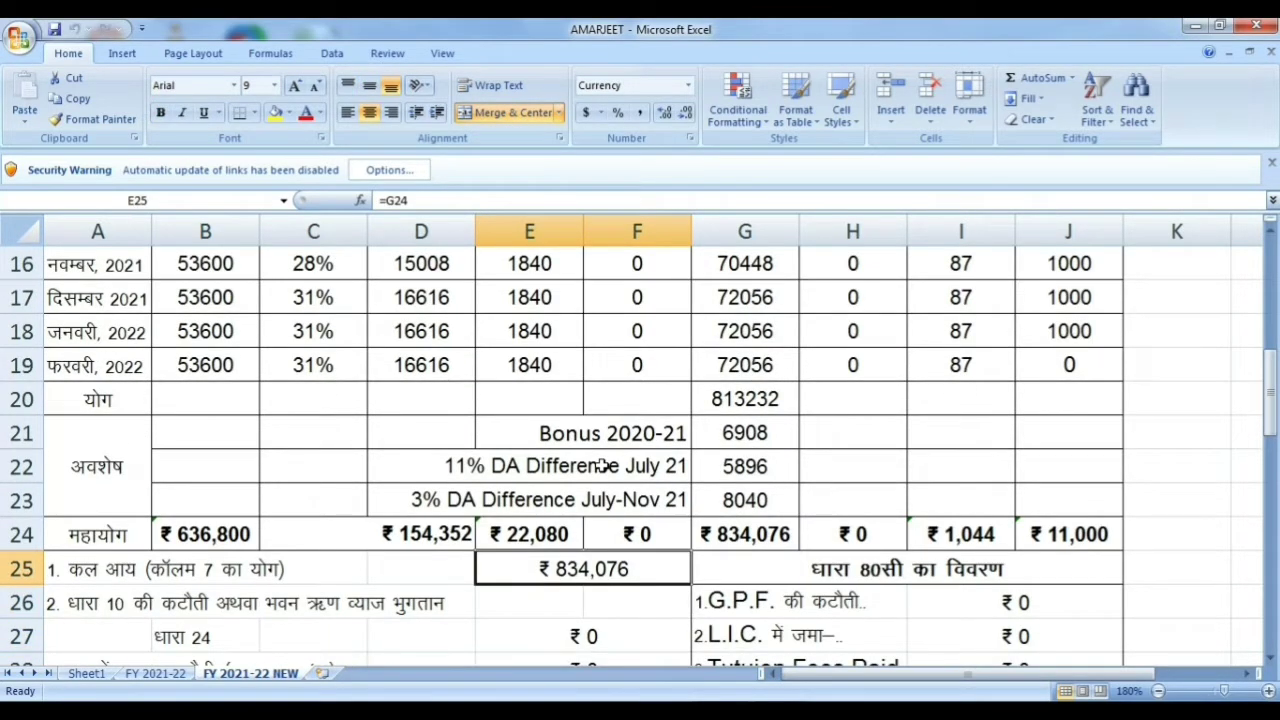
- Review the income and deduction rows from E25 down through the Chapter VI A exemptions to the taxable income in E39
{"action": "key", "text": "Down"}
{"action": "key", "text": "Down"}
{"action": "key", "text": "Down"}
{"action": "key", "text": "Down"}
{"action": "key", "text": "Down"}
{"action": "key", "text": "Down"}
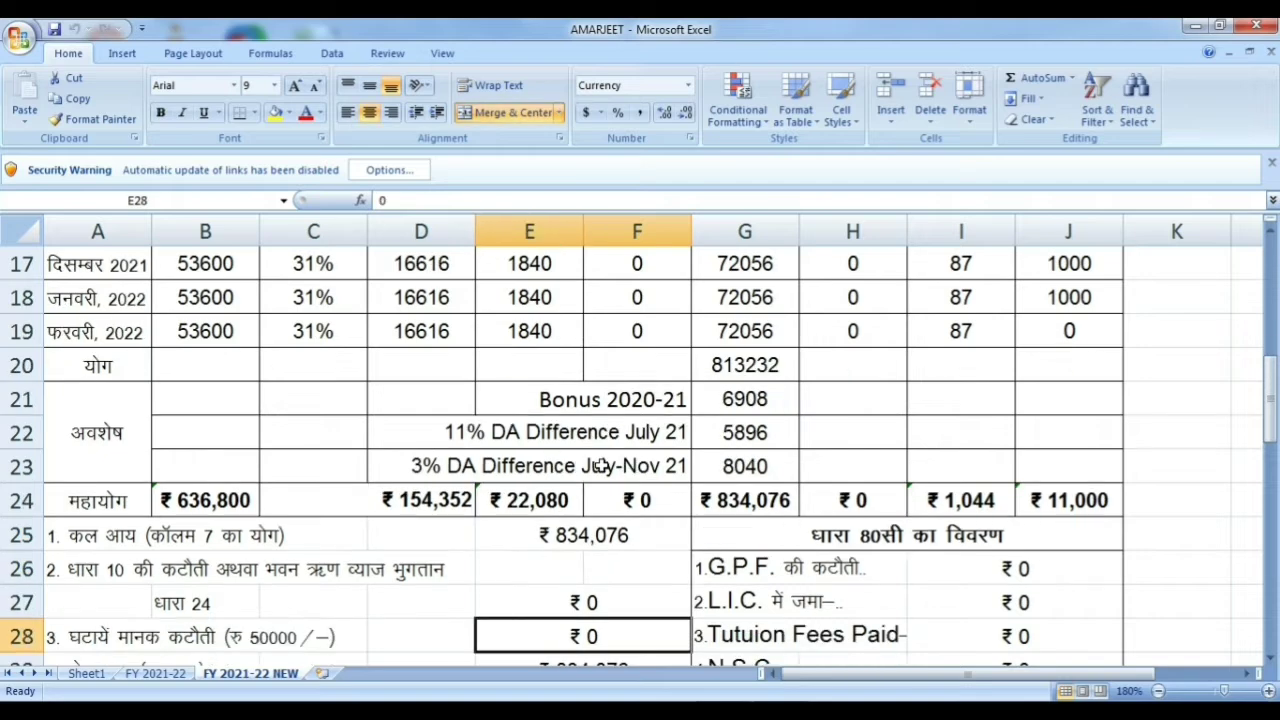
{"action": "key", "text": "Down"}
{"action": "key", "text": "Down"}
{"action": "key", "text": "Down"}
{"action": "key", "text": "Down"}
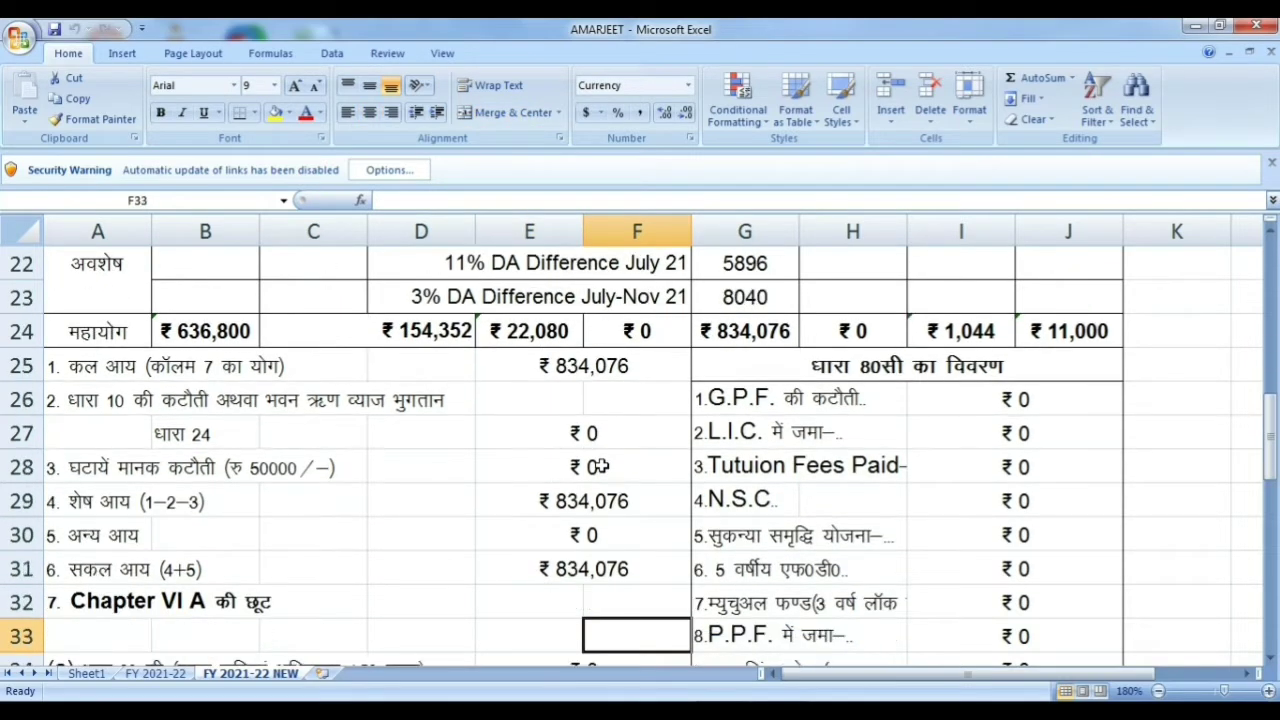
{"action": "key", "text": "Down"}
{"action": "key", "text": "Down"}
{"action": "key", "text": "Down"}
{"action": "key", "text": "Down"}
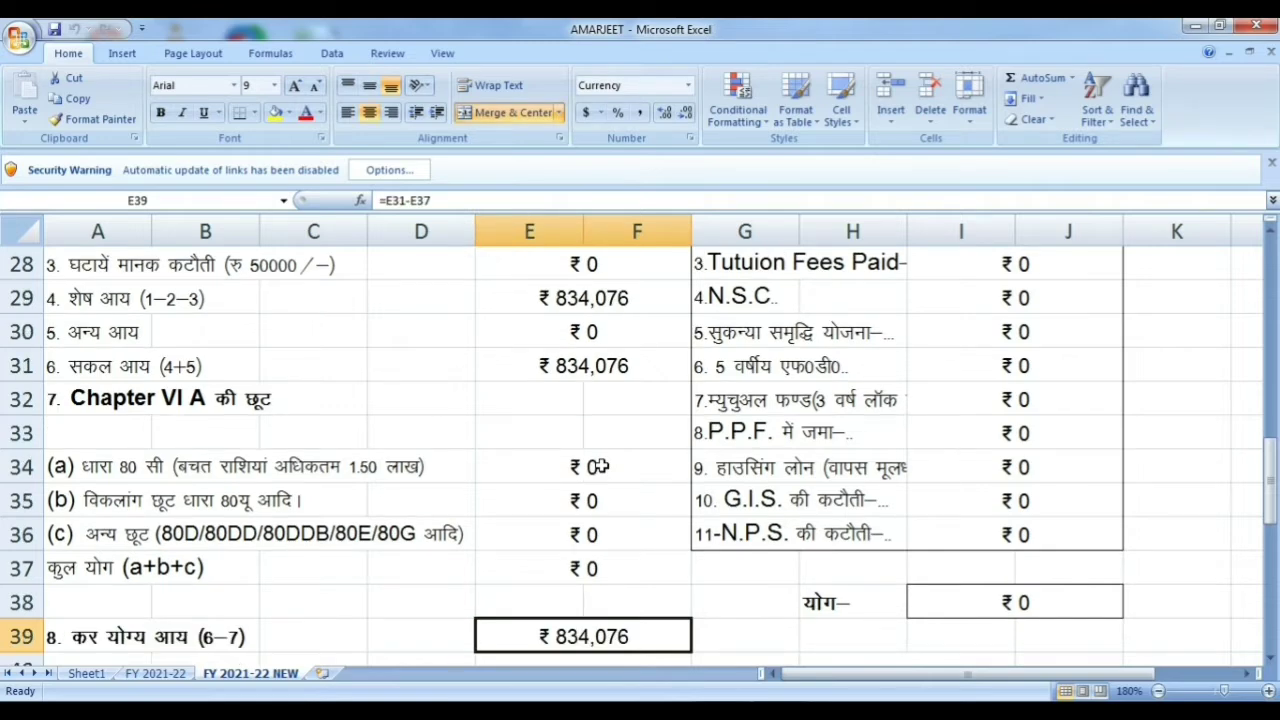
- Check how the taxable income is divided among the new-regime slab amounts in E41:E43
{"action": "key", "text": "Down"}
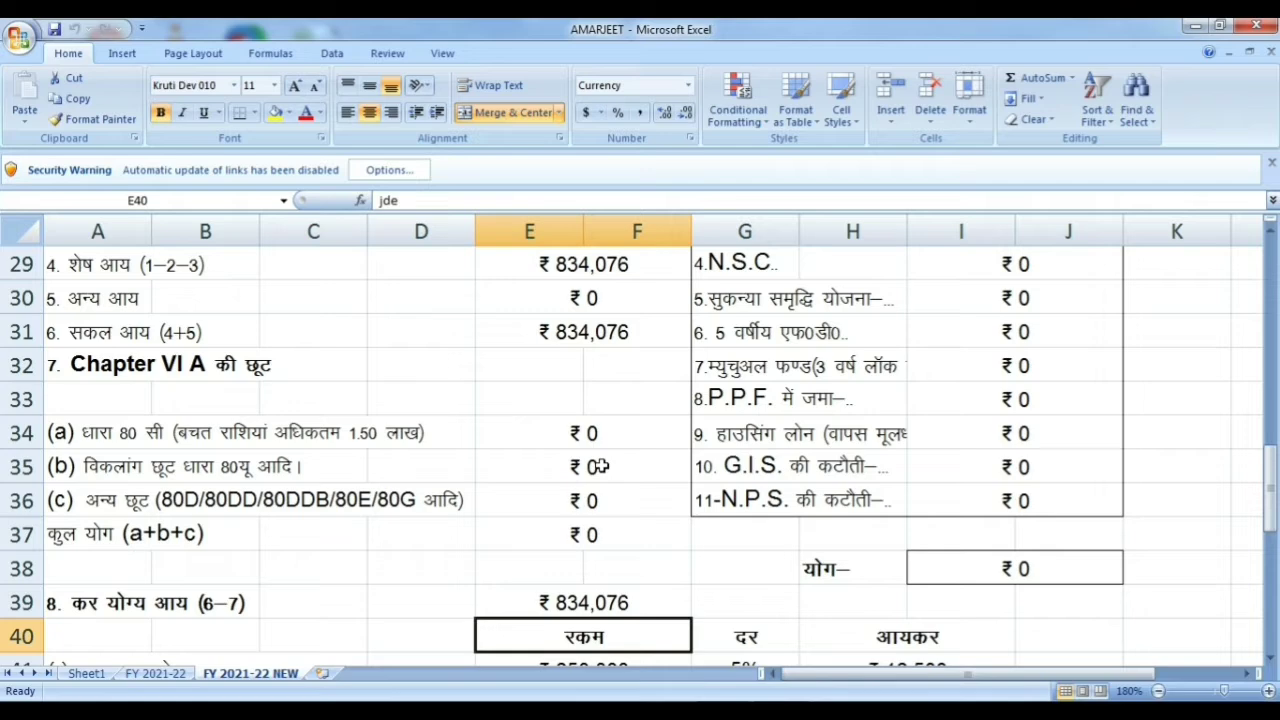
{"action": "key", "text": "Down"}
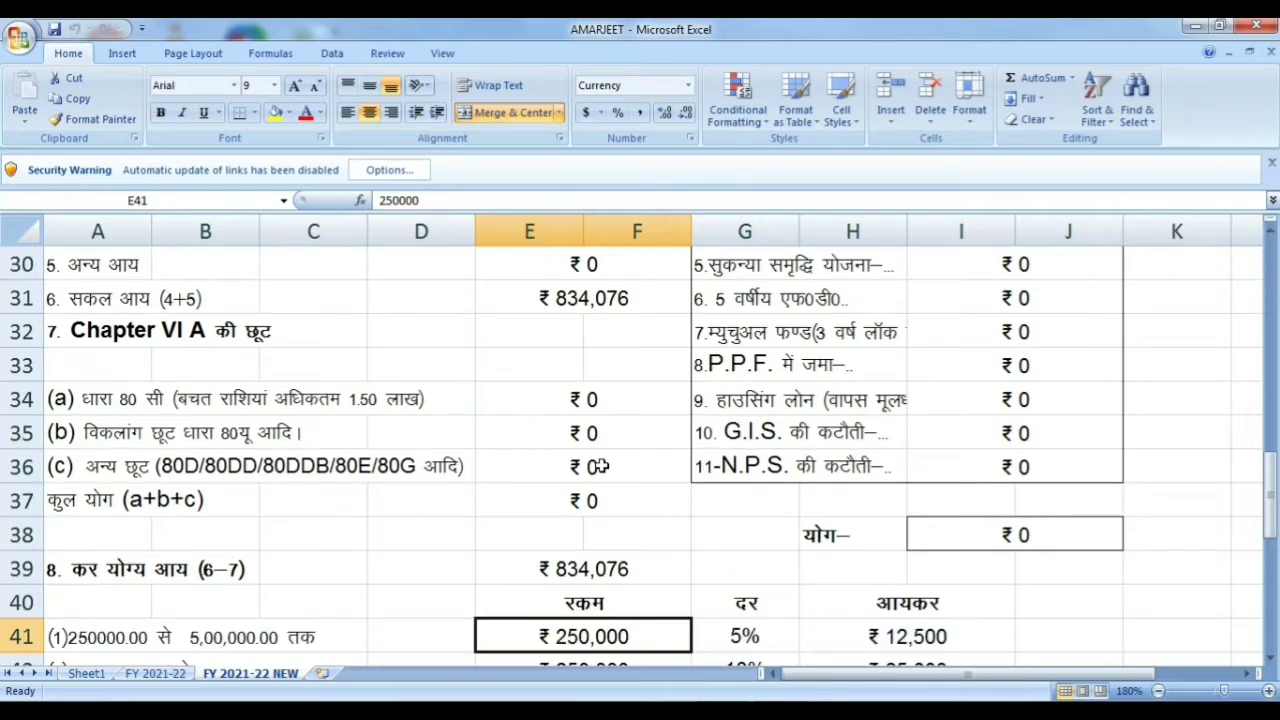
{"action": "key", "text": "Down"}
{"action": "key", "text": "Down"}
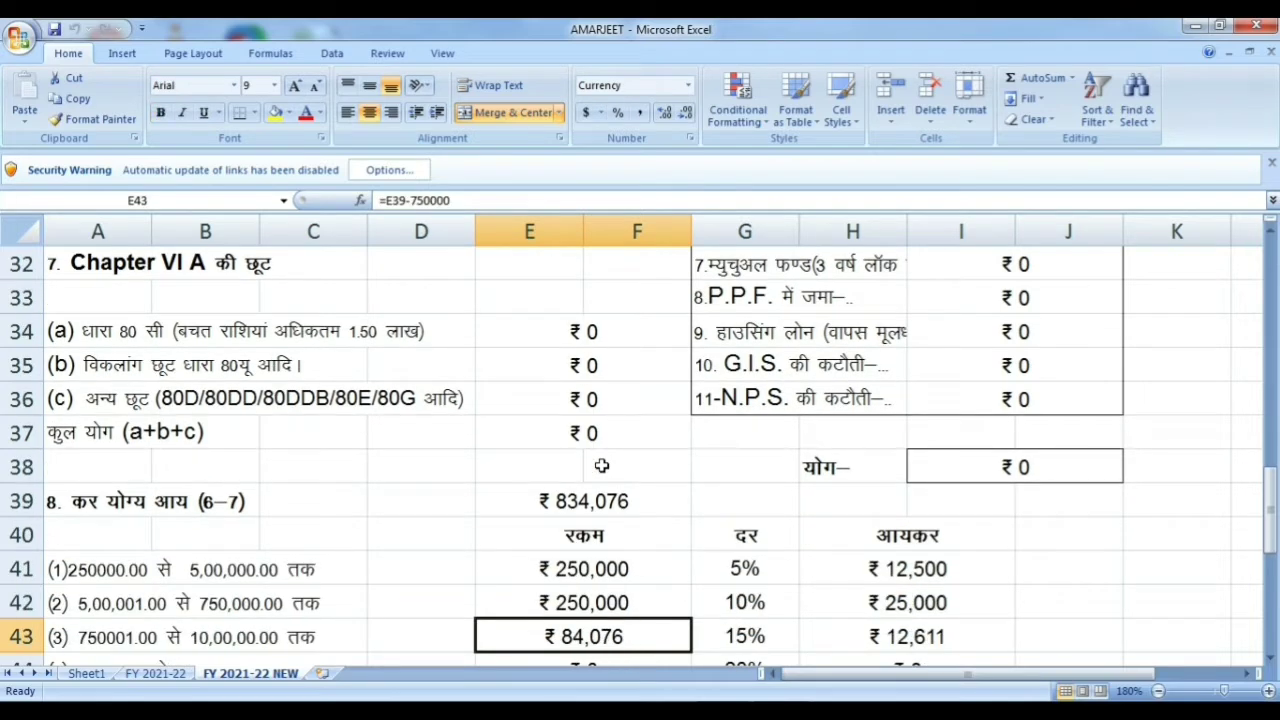
{"action": "key", "text": "Up"}
{"action": "key", "text": "Up"}
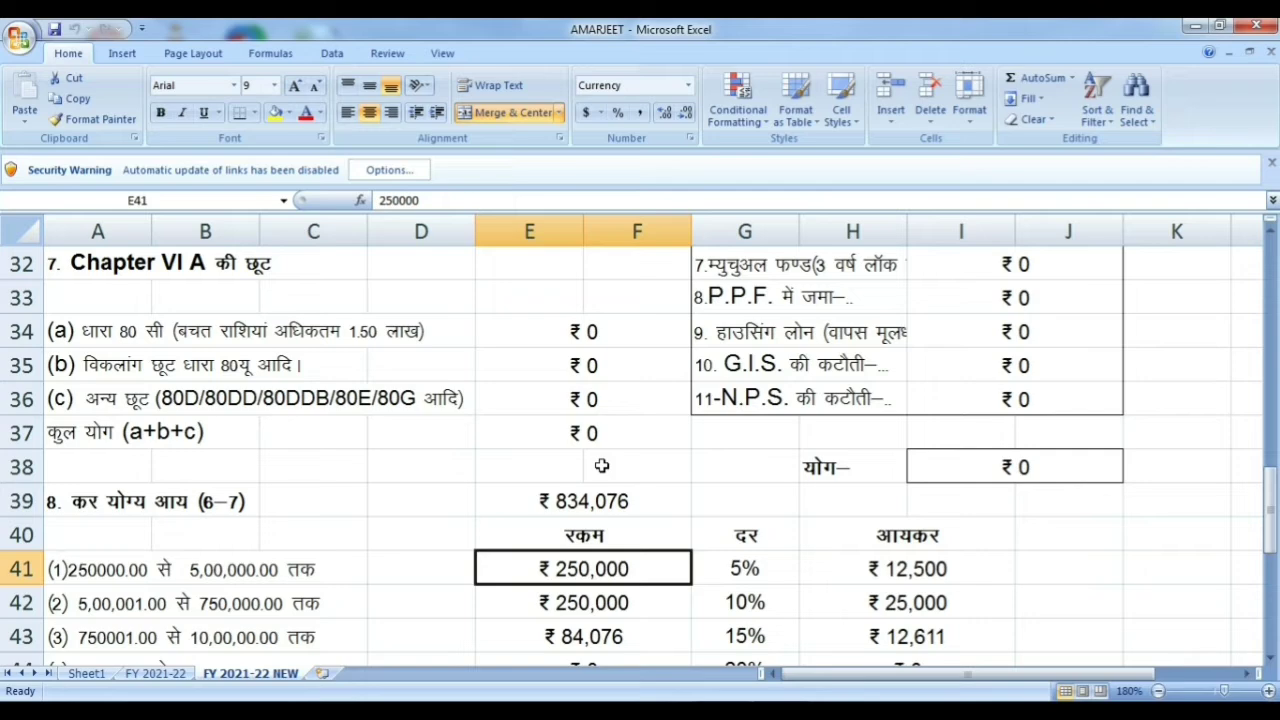
- Inspect the amount, rate and tax of the 5% and 10% slabs in rows 41 and 42
{"action": "key", "text": "Right"}
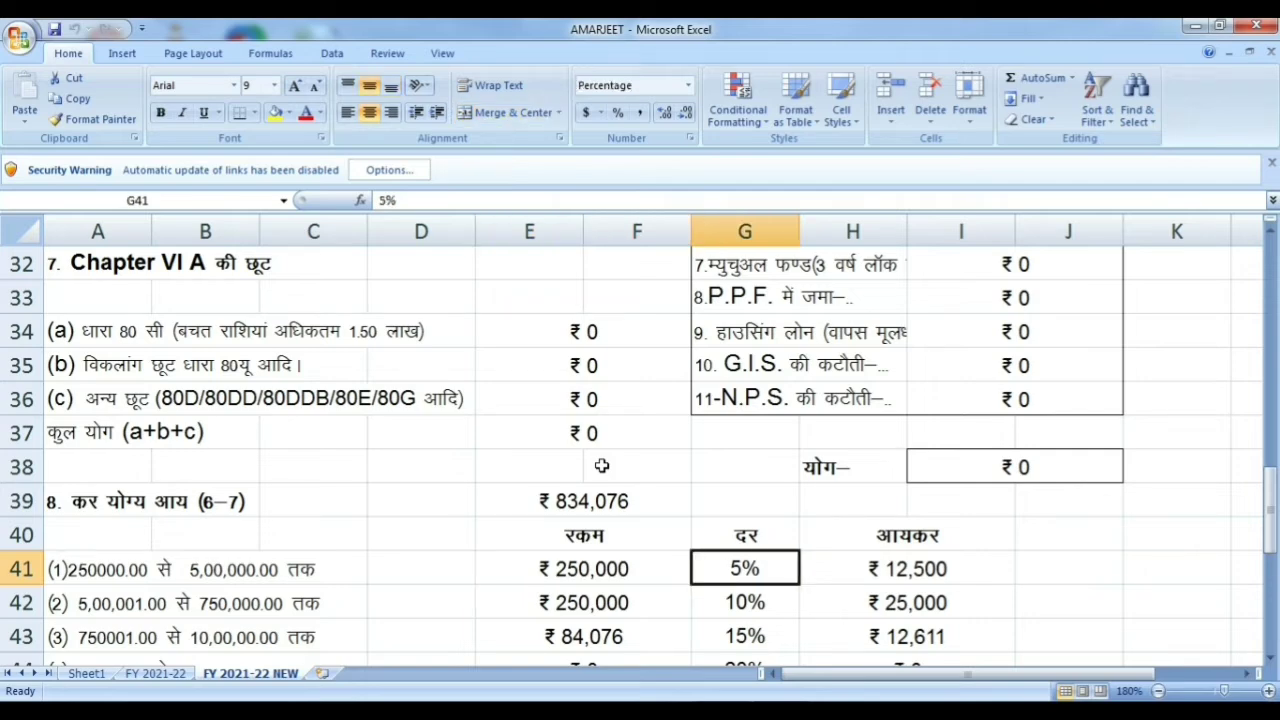
{"action": "key", "text": "Right"}
{"action": "key", "text": "Down"}
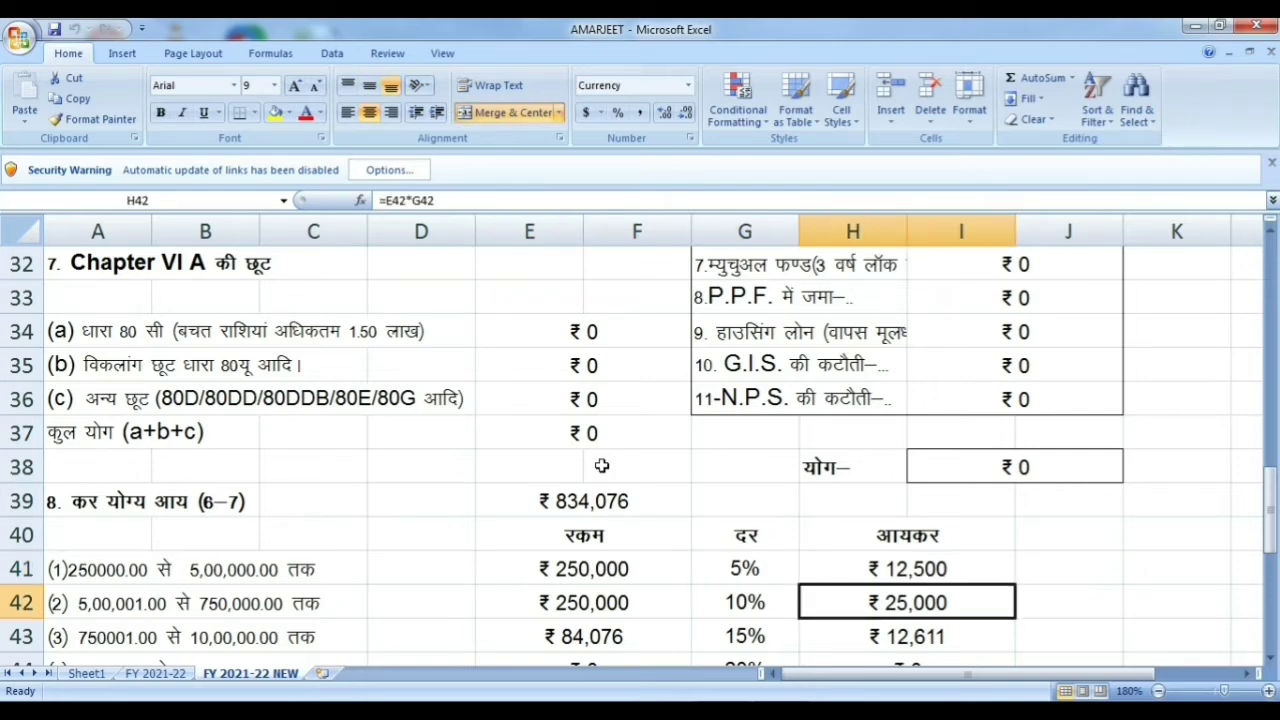
{"action": "key", "text": "Left"}
{"action": "key", "text": "Left"}
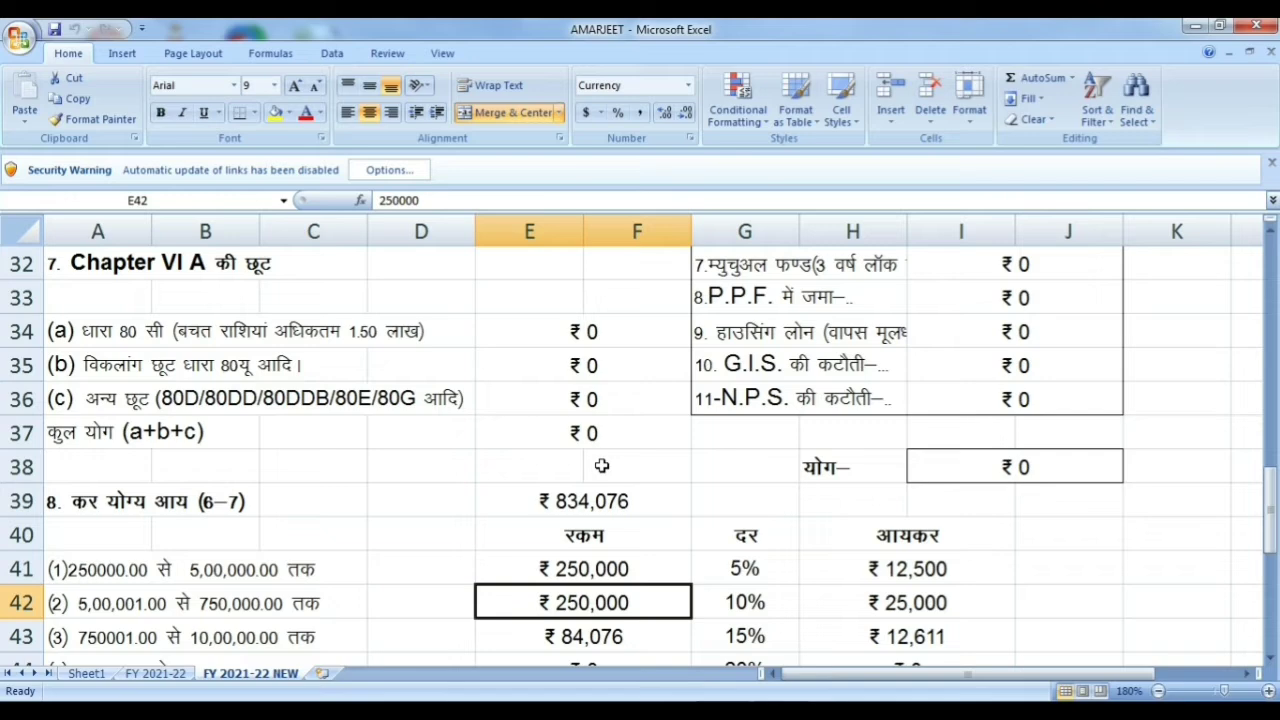
{"action": "key", "text": "Right"}
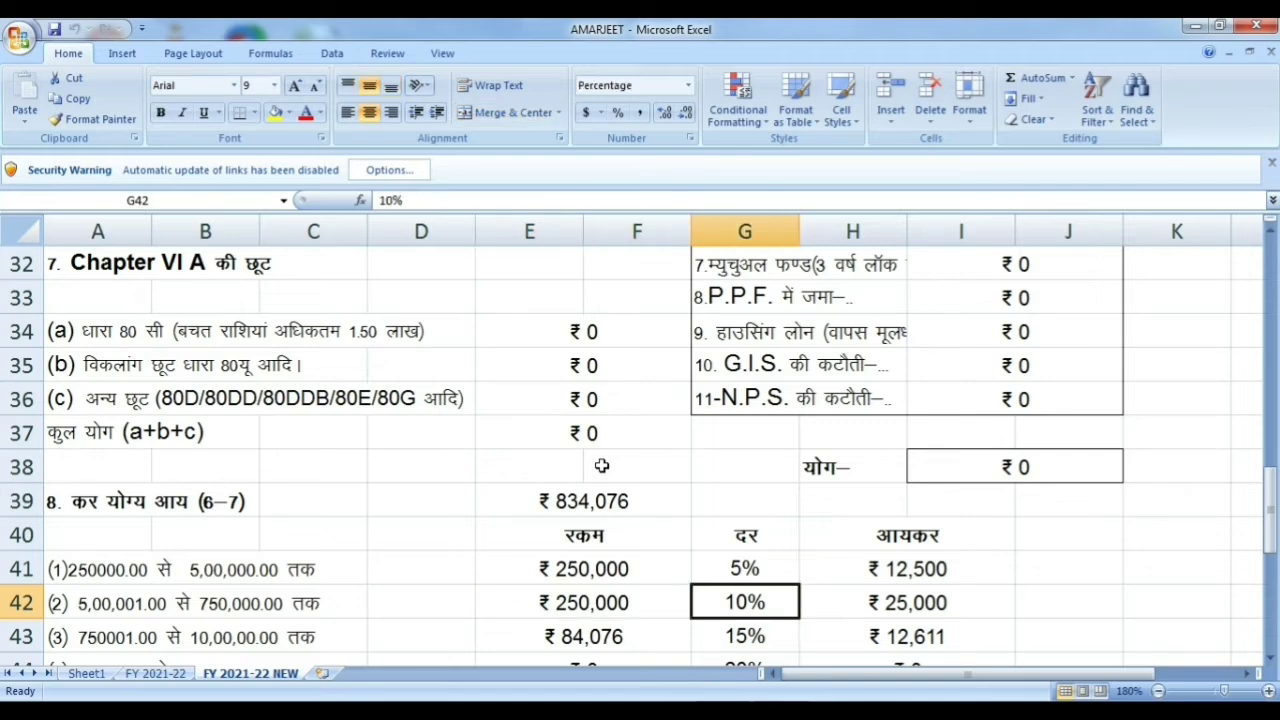
{"action": "key", "text": "Right"}
- Inspect the amount formula, rate and tax formula of the 15% slab in row 43
{"action": "key", "text": "Down"}
{"action": "key", "text": "Left"}
{"action": "key", "text": "Left"}
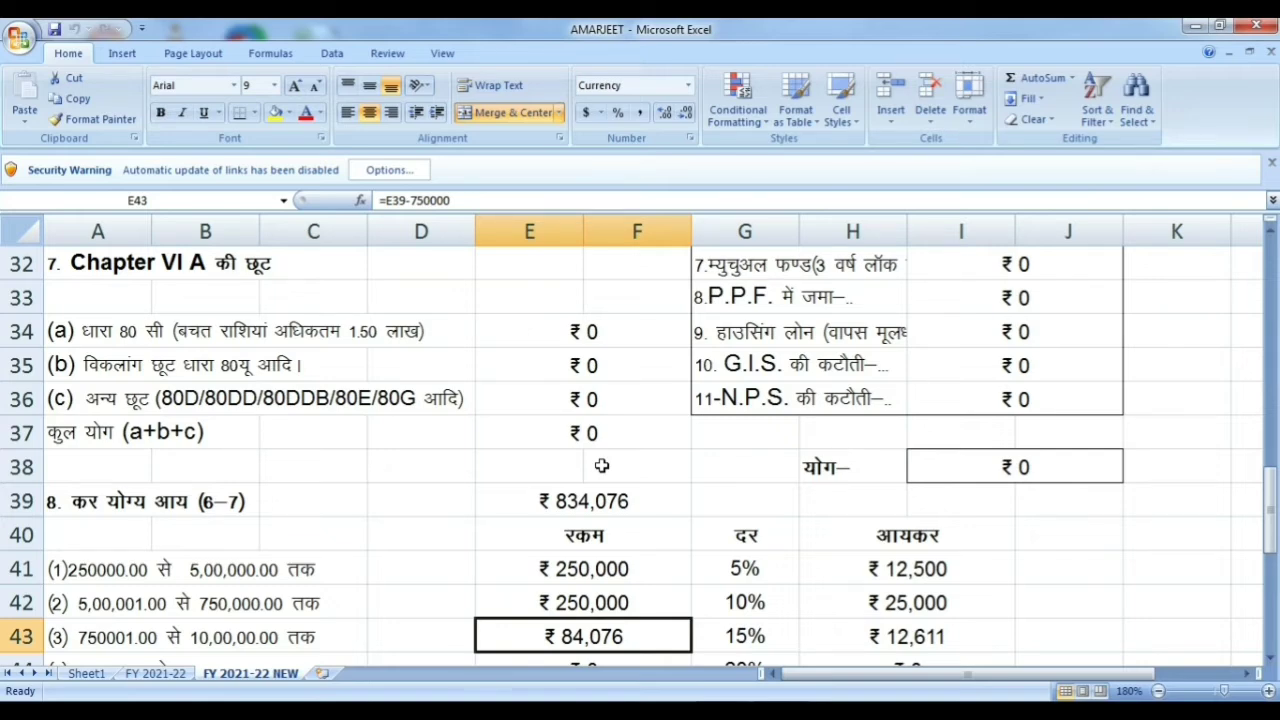
{"action": "key", "text": "Right"}
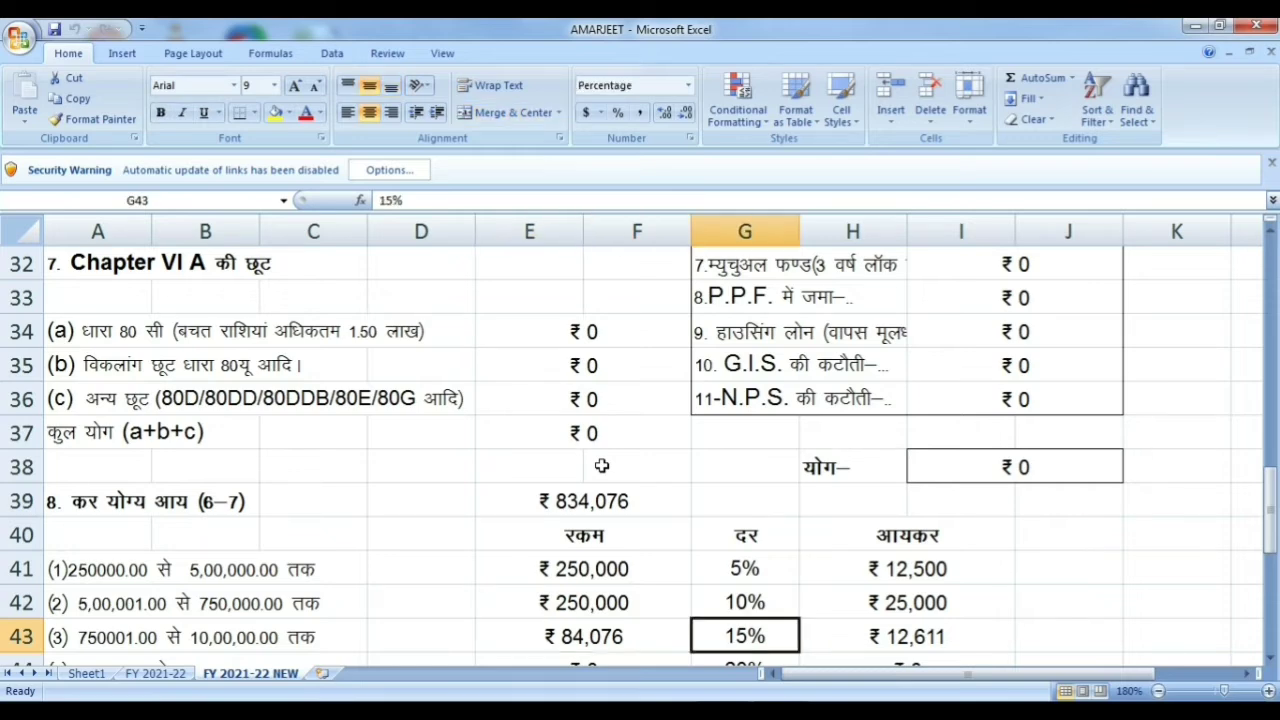
{"action": "key", "text": "Right"}
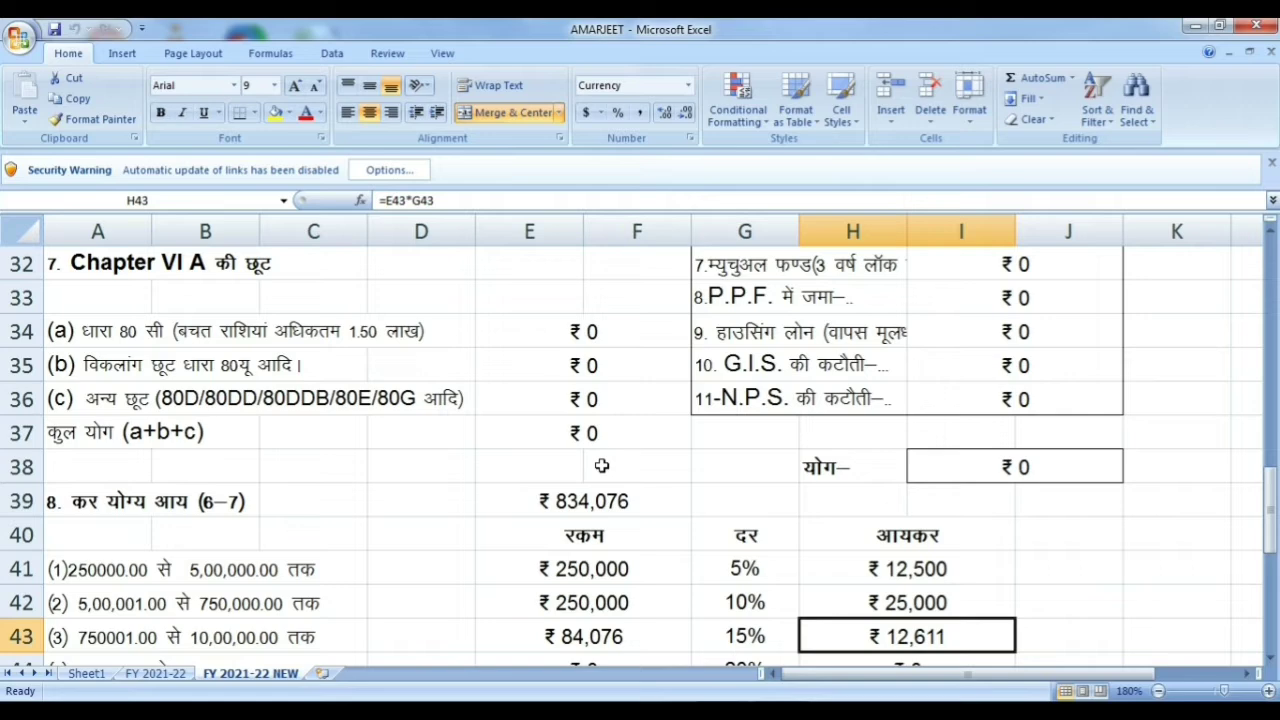
- Review the computation from the total slab tax in E45 through the rebate and 4% cess to the payable tax in E49
{"action": "key", "text": "Down"}
{"action": "key", "text": "Down"}
{"action": "key", "text": "Down"}
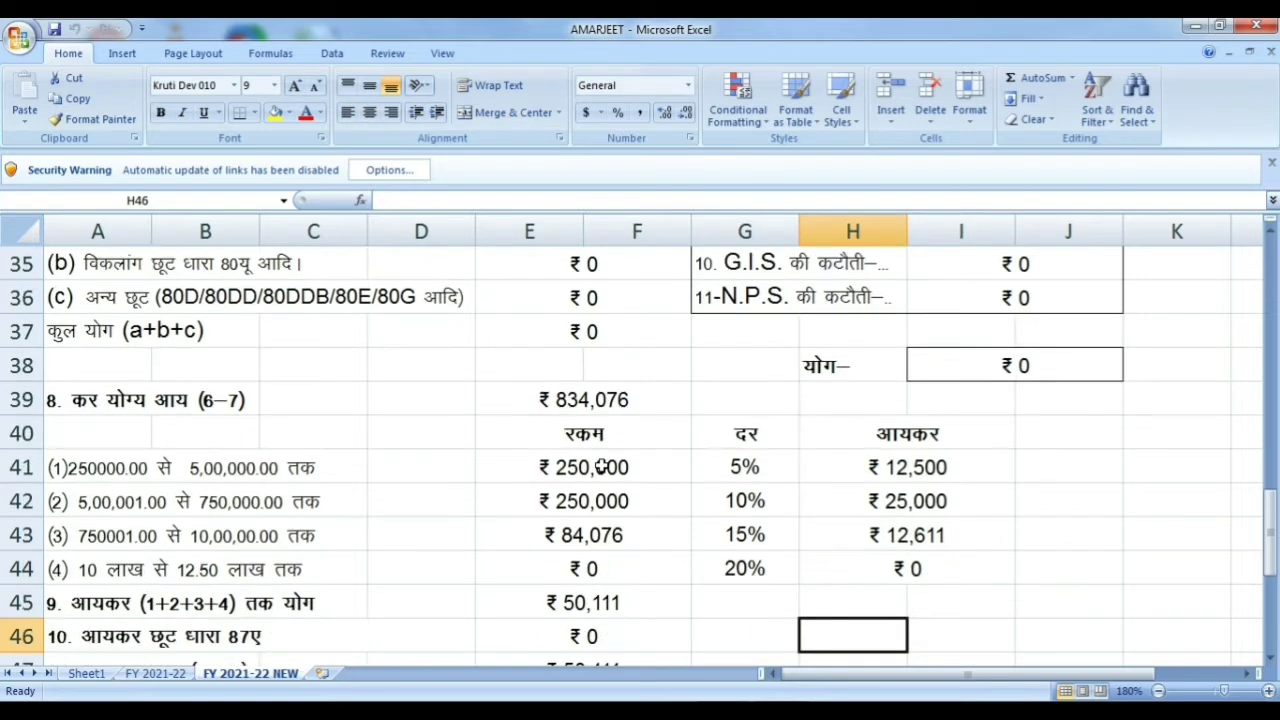
{"action": "key", "text": "Left"}
{"action": "key", "text": "Up"}
{"action": "key", "text": "Left"}
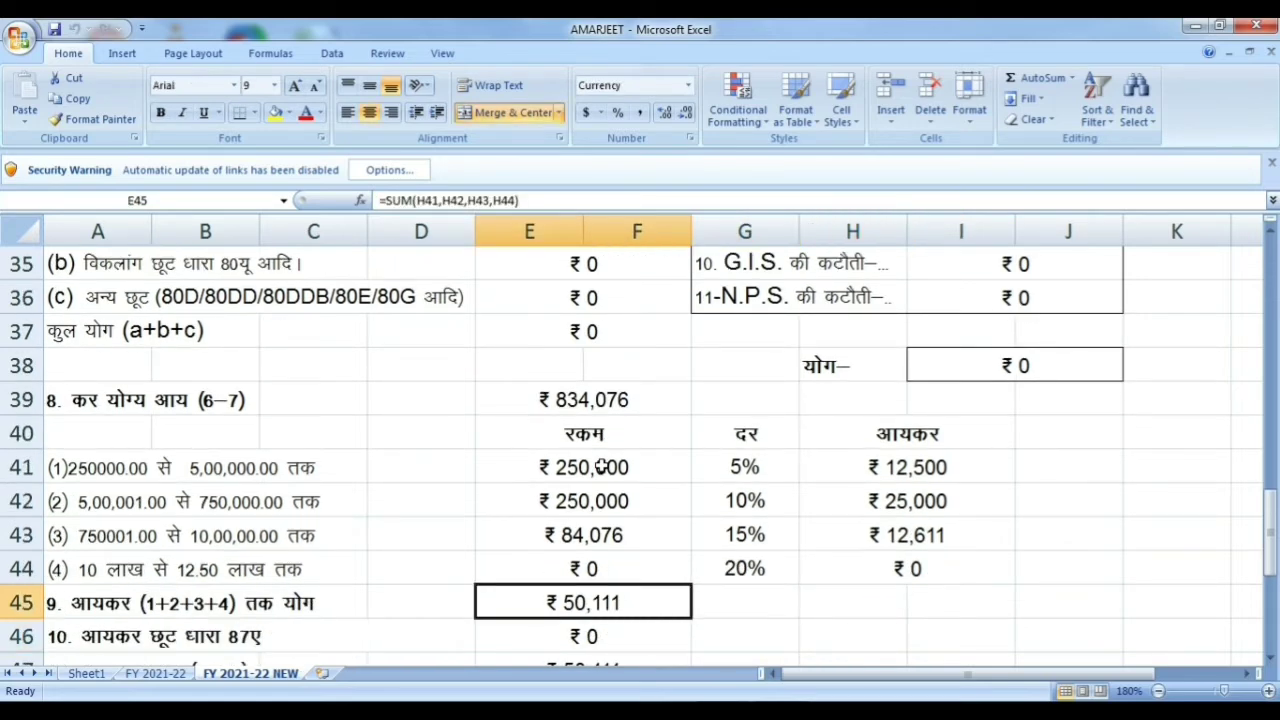
{"action": "key", "text": "Down"}
{"action": "key", "text": "Down"}
{"action": "key", "text": "Down"}
{"action": "key", "text": "Down"}
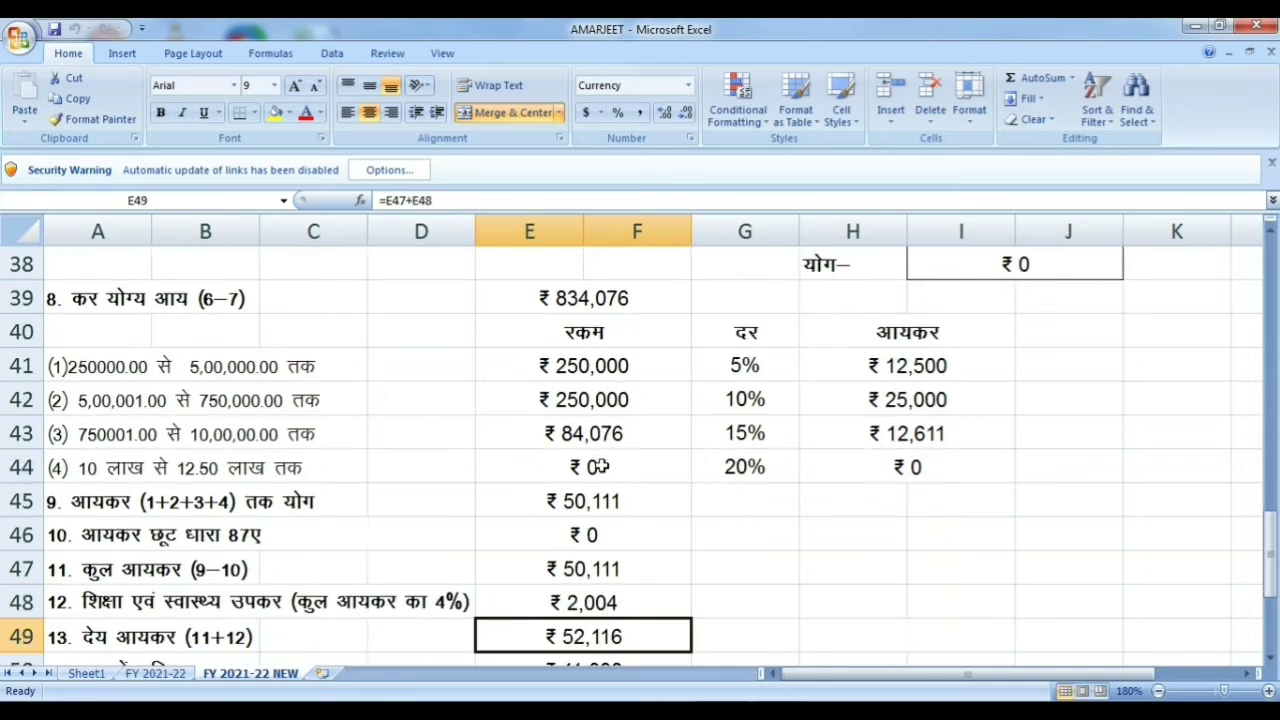
{"action": "key", "text": "Up"}
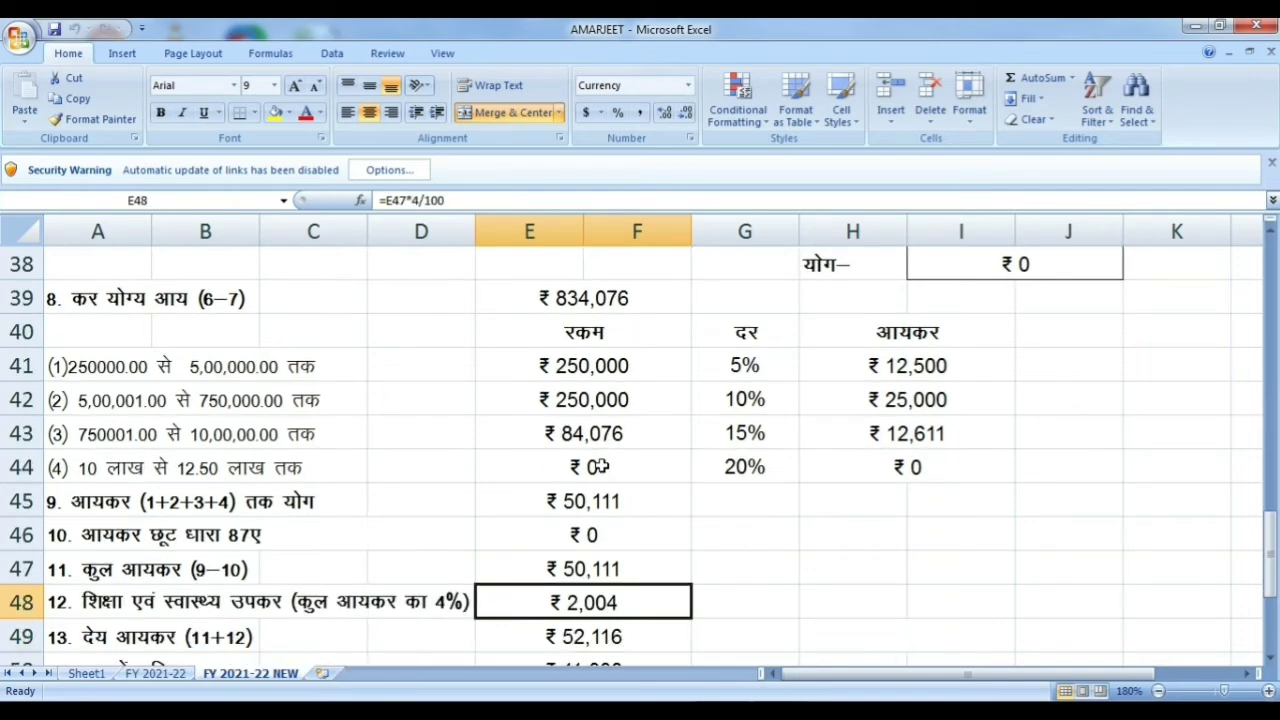
{"action": "key", "text": "Down"}
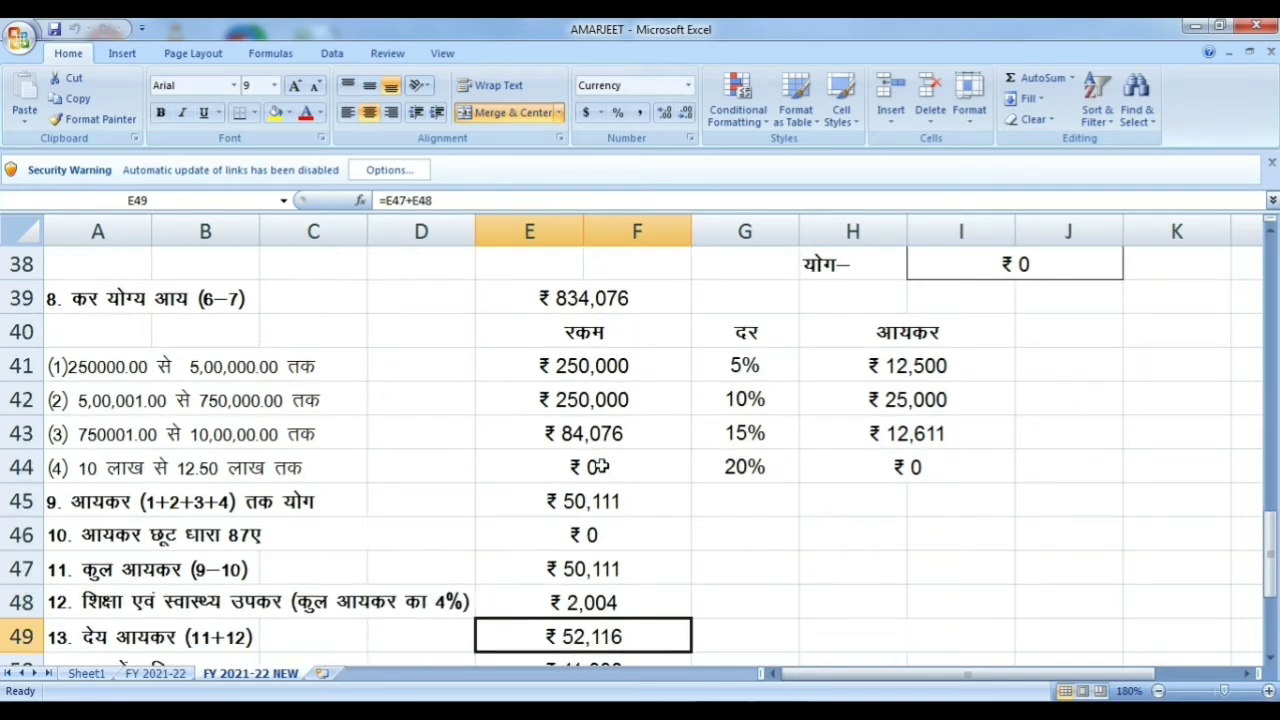
- Check the advance tax in E50, the Section 89(1) relief in E51 and the net payable tax formula in E52
{"action": "key", "text": "Down"}
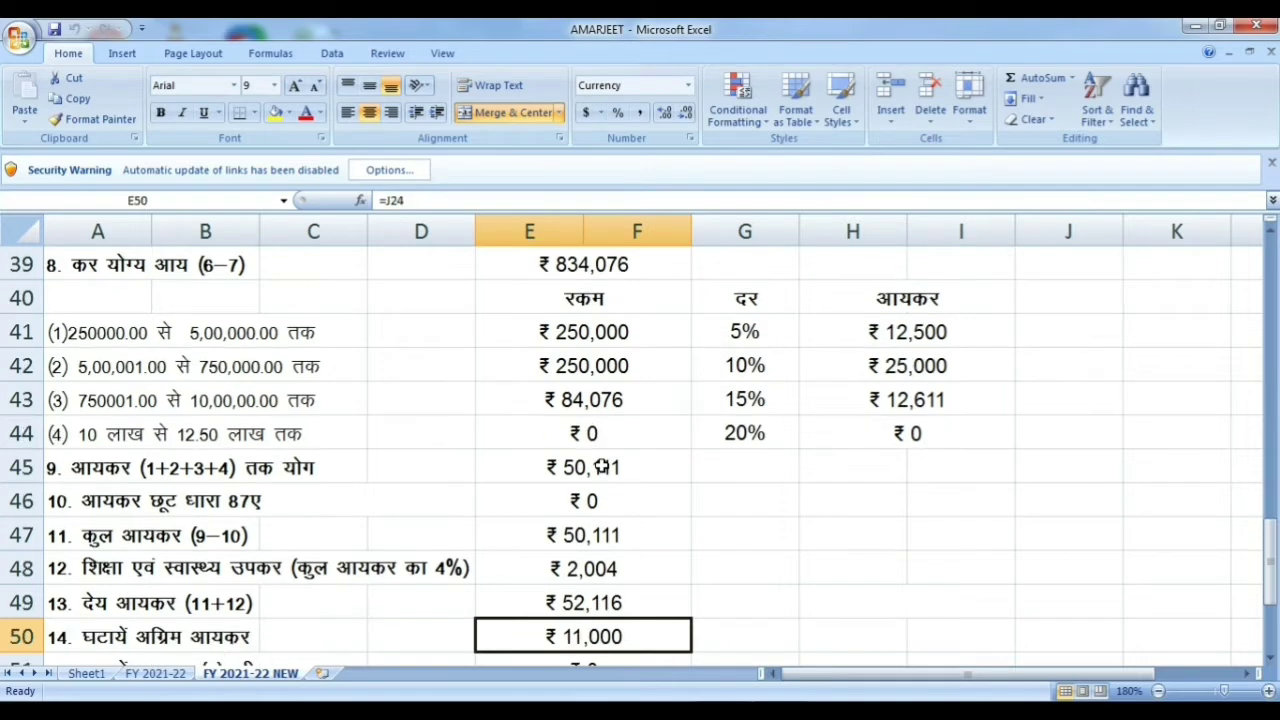
{"action": "key", "text": "Down"}
{"action": "key", "text": "Down"}
{"action": "key", "text": "Down"}
{"action": "key", "text": "Right"}
{"action": "key", "text": "Up"}
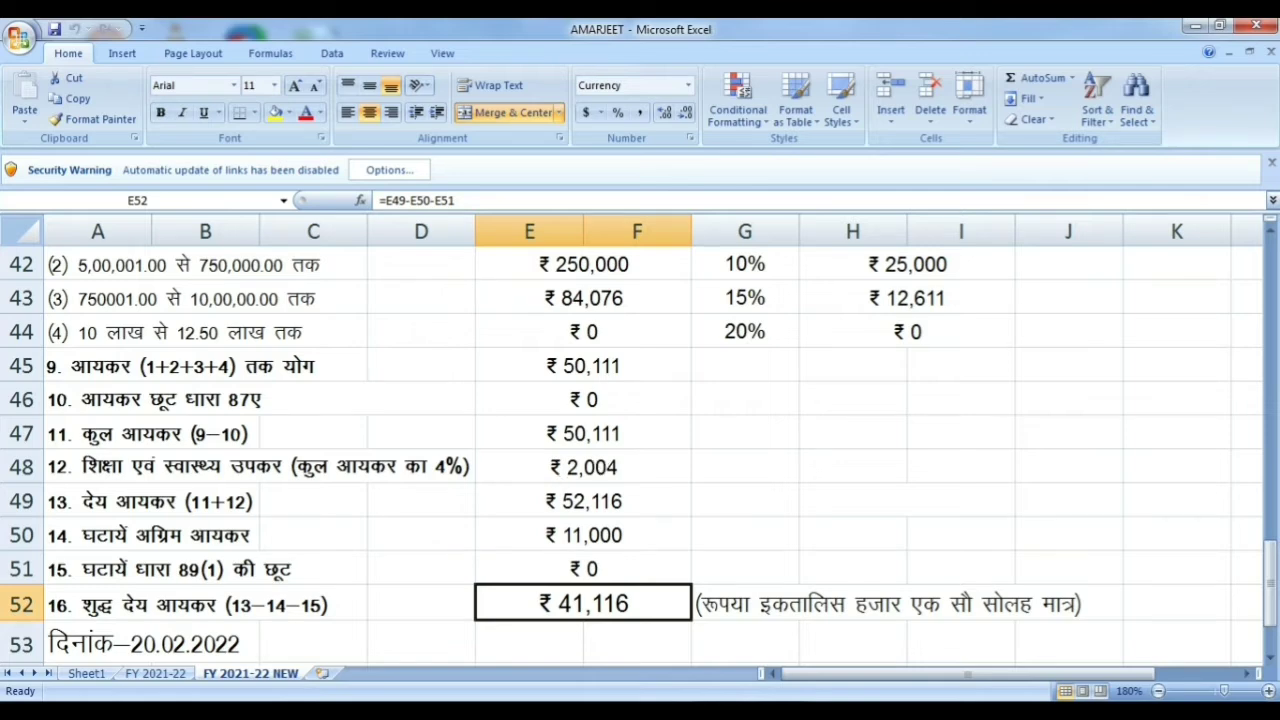
- Compare the payable tax in E49 between the FY 2021-22 and FY 2021-22 NEW sheets, finishing on FY 2021-22
{"action": "left_click", "coordinate": [155, 674]}
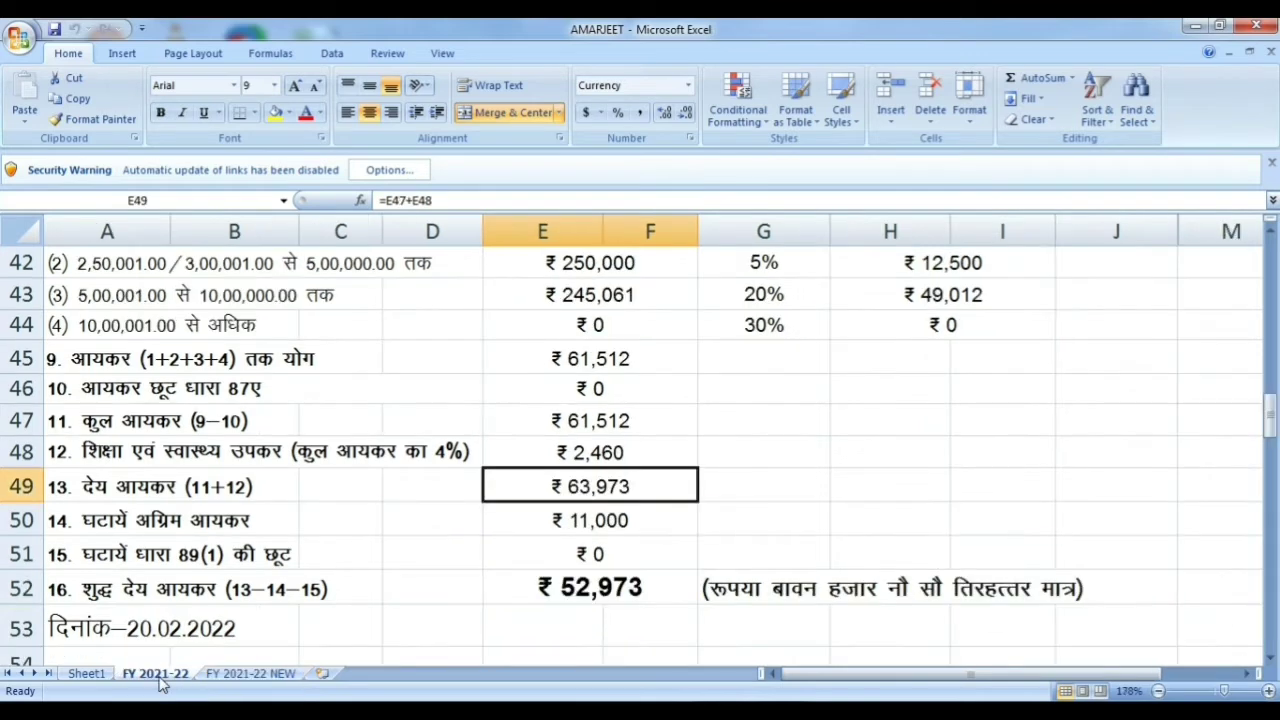
{"action": "left_click", "coordinate": [255, 675]}
{"action": "left_click", "coordinate": [596, 498]}
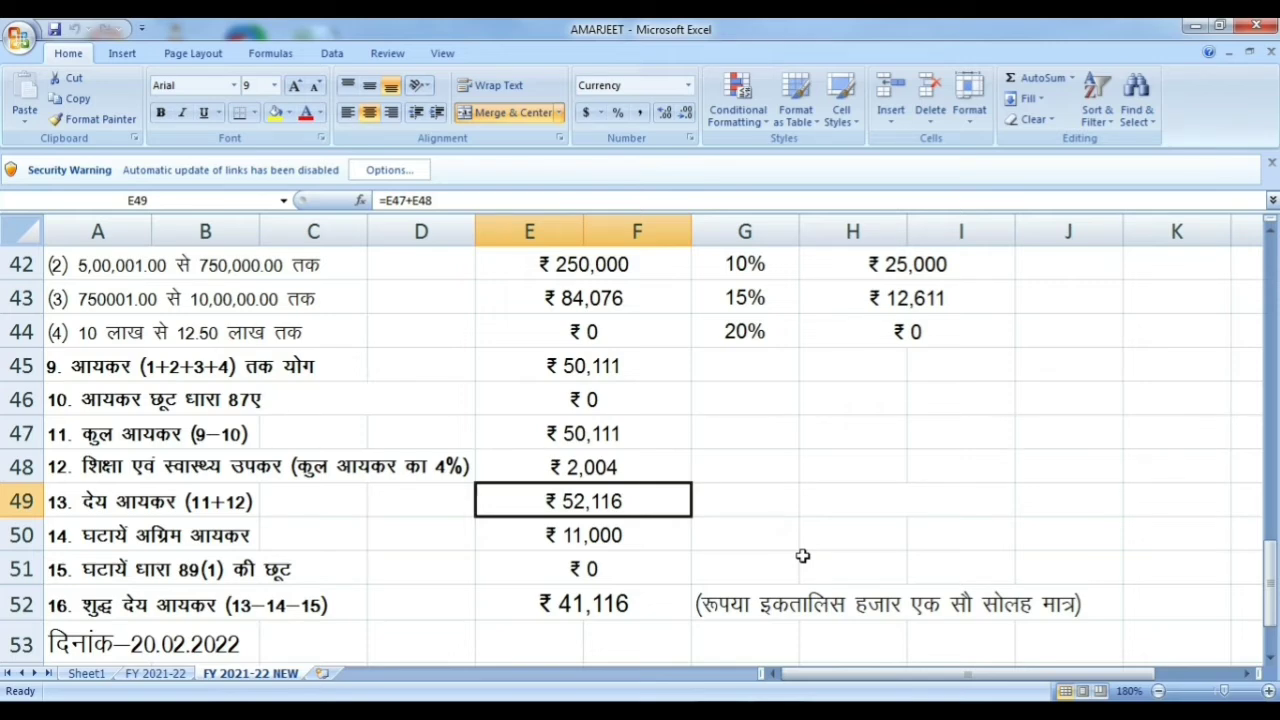
{"action": "key", "text": "ctrl+Page_Up"}
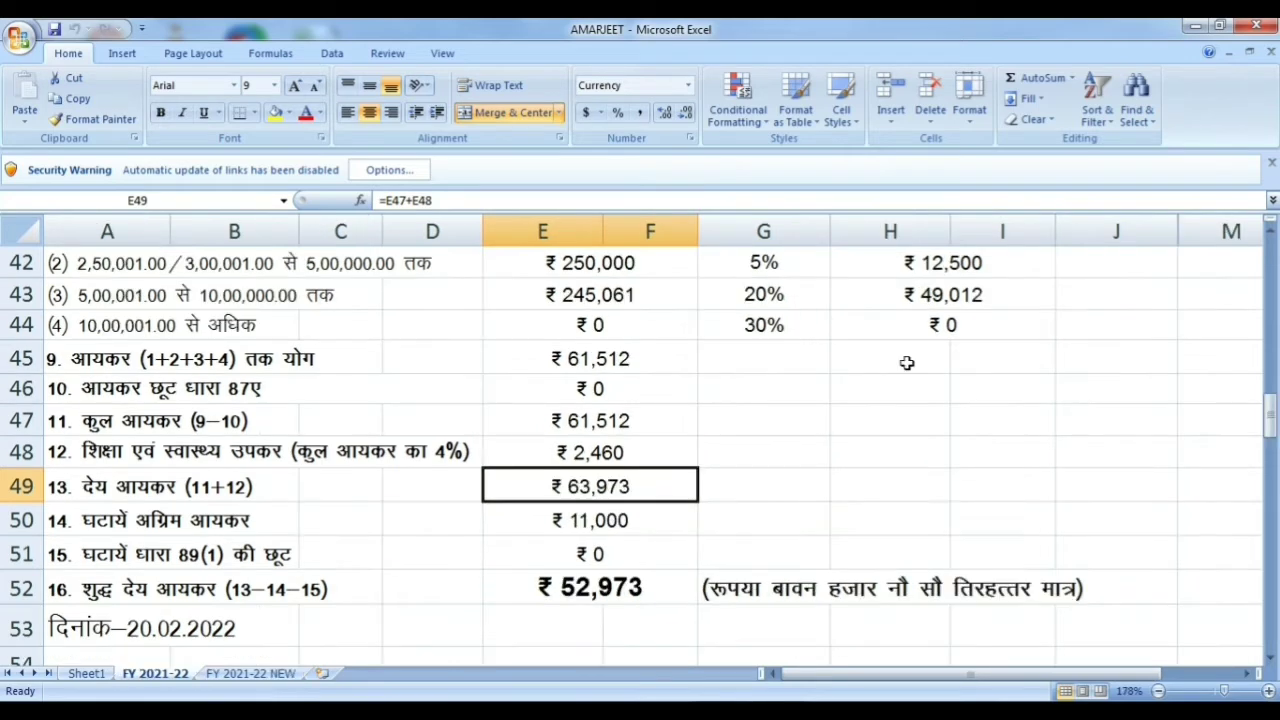